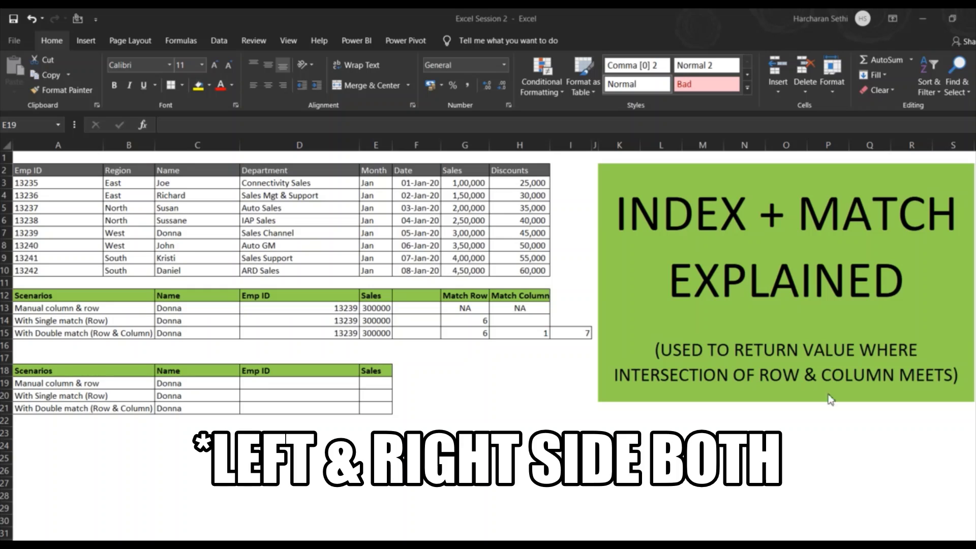
left_click(325, 385)
left_click(326, 385)
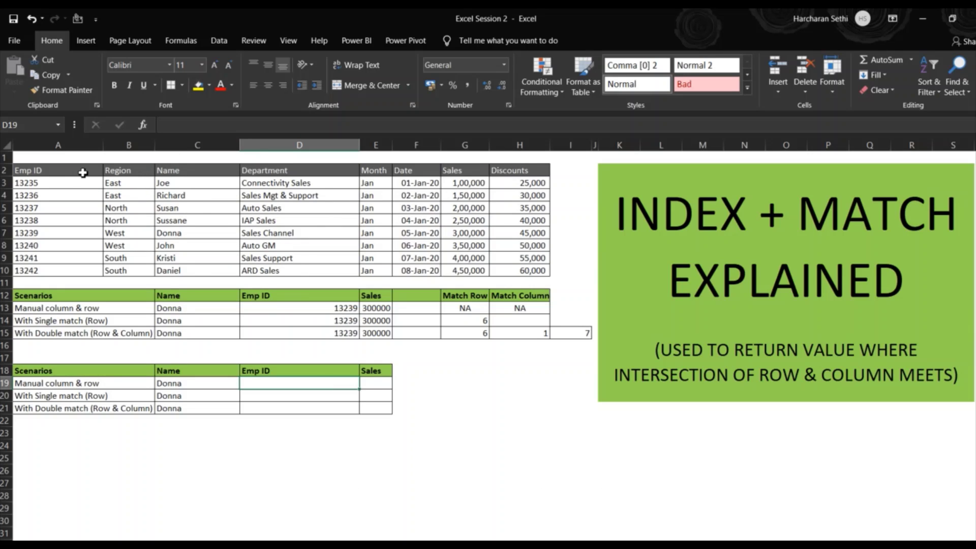
left_click(304, 247)
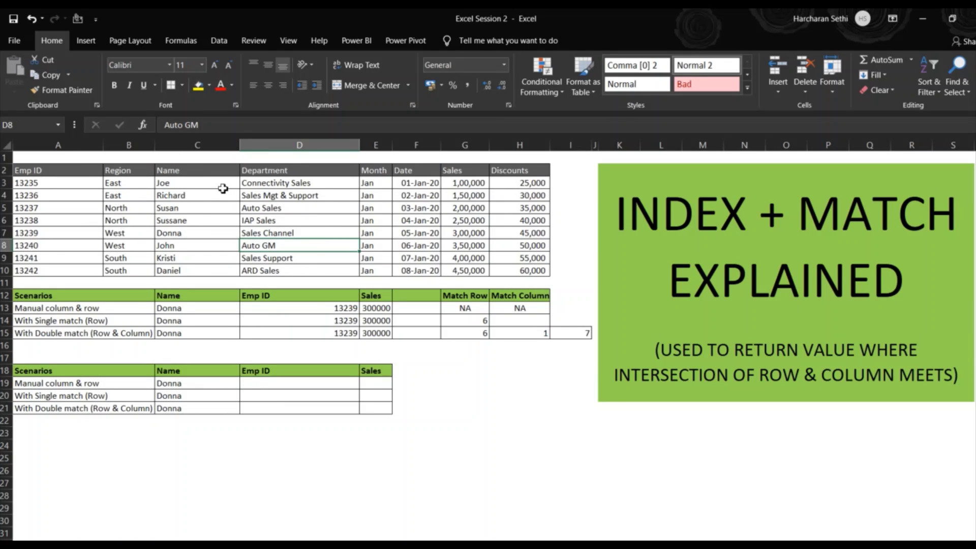
left_click(276, 382)
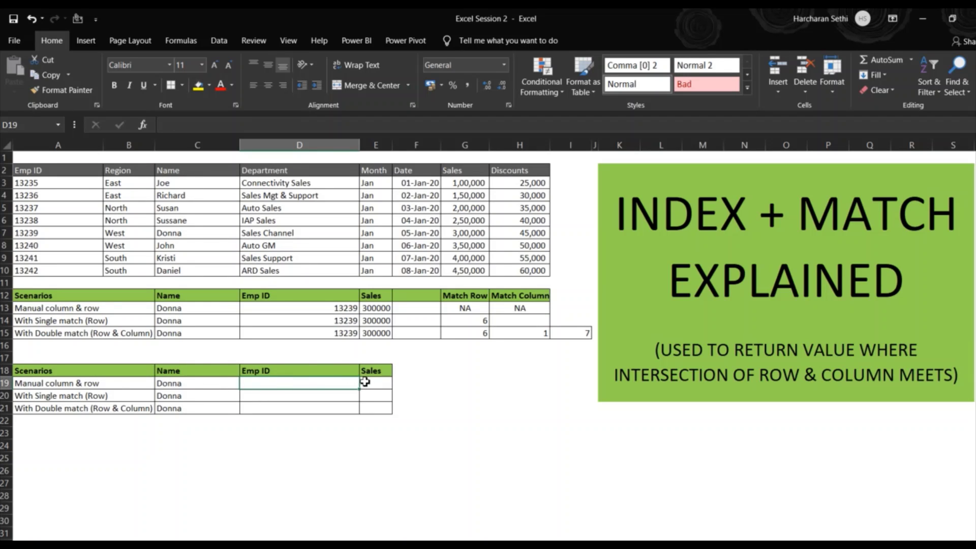
left_click(109, 388)
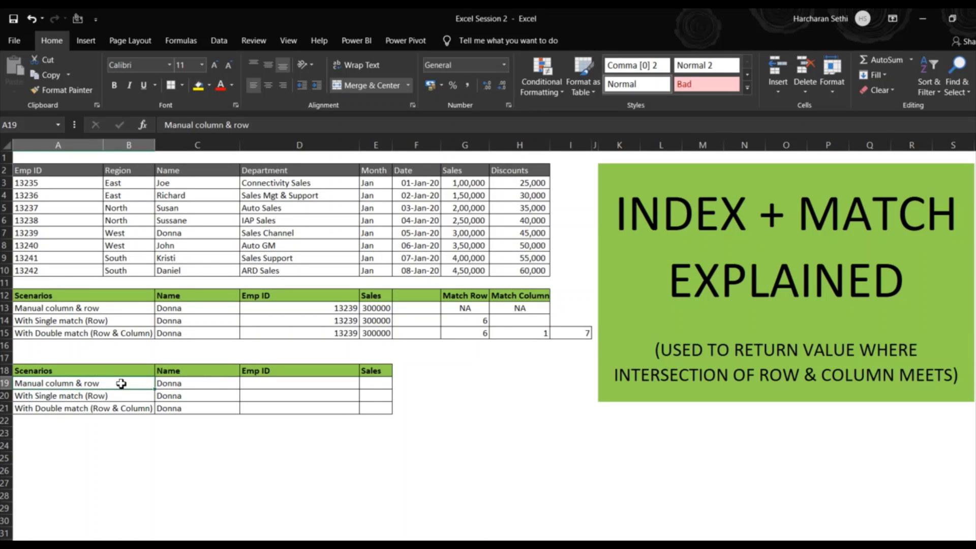
Enter =INDEX($A$2:$H$10,6,1) in D19 to return the Emp ID for the manual column and row scenario
left_click(260, 385)
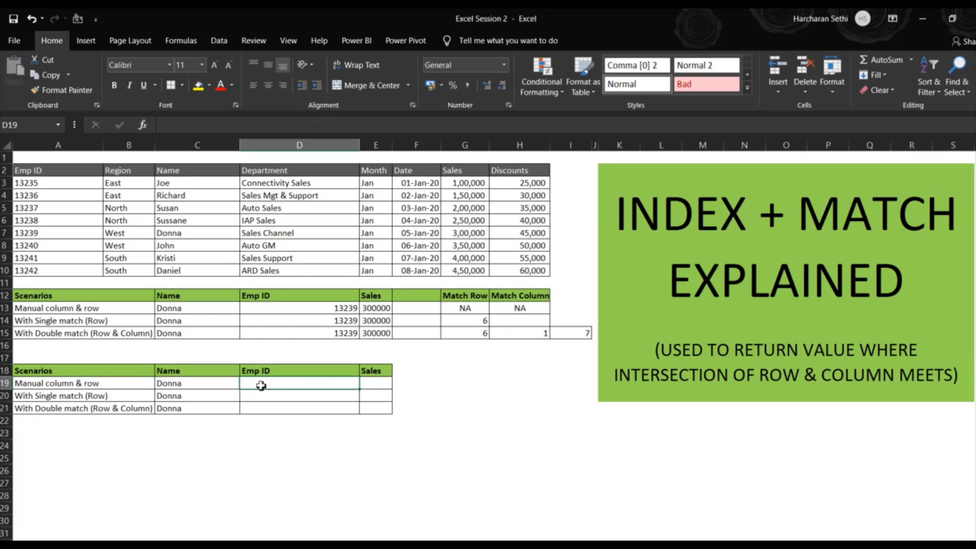
type("=IND")
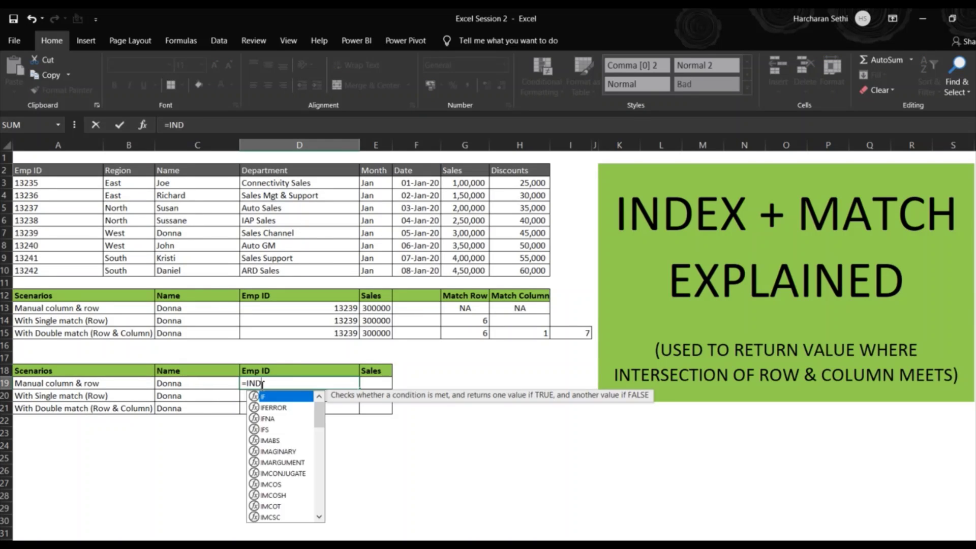
type("EX(")
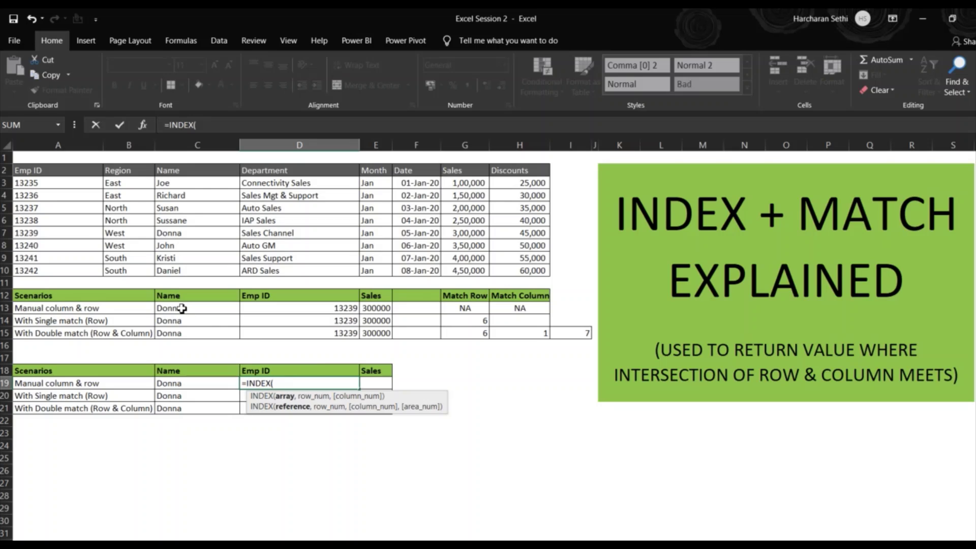
left_click_drag(65, 172, 513, 269)
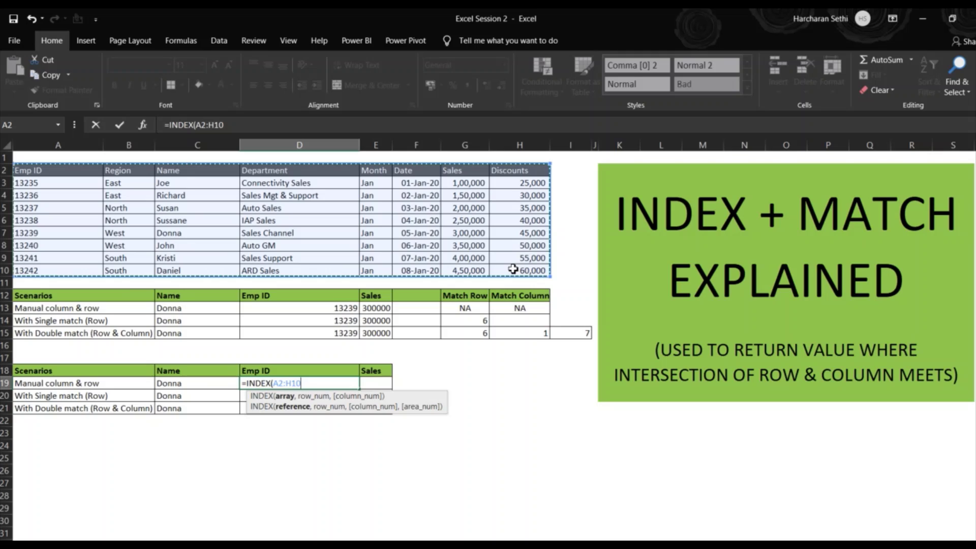
key("F4")
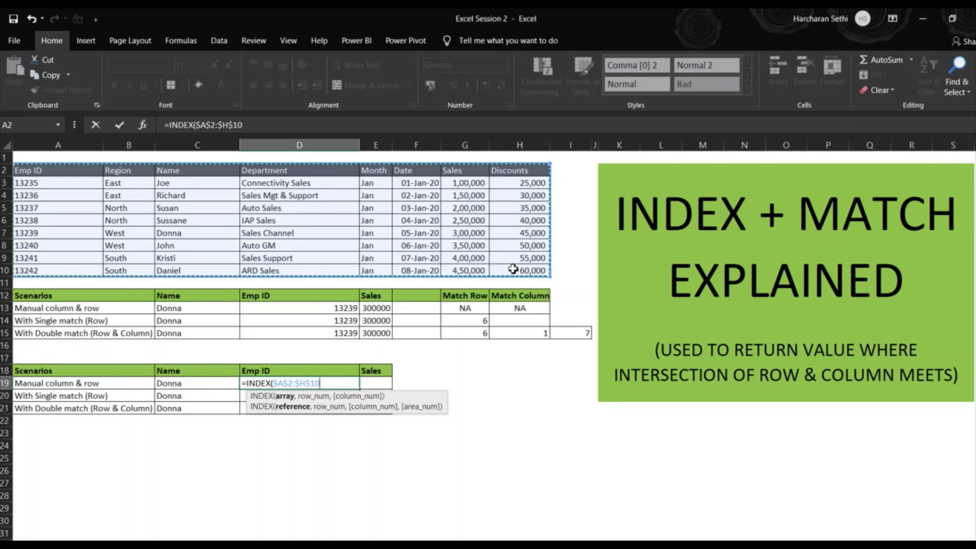
type(",")
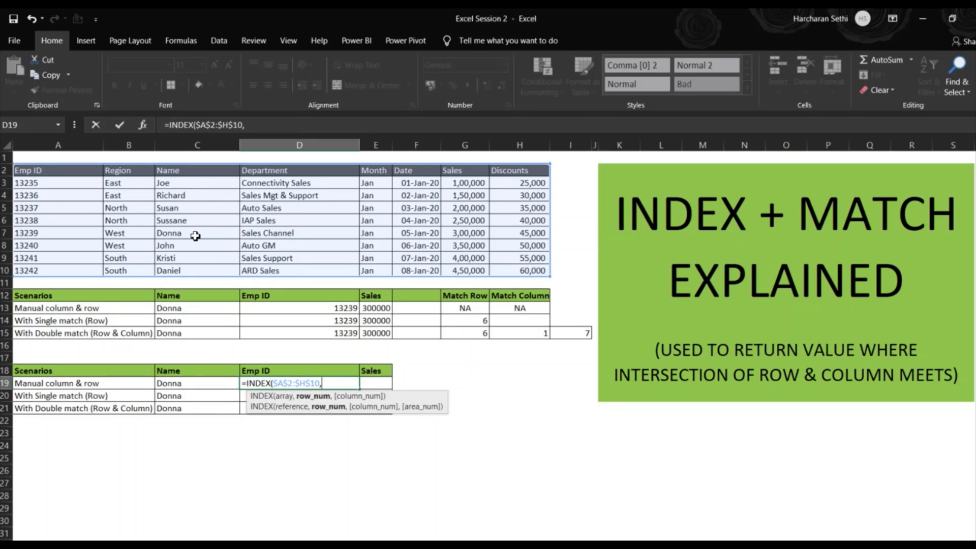
type("6")
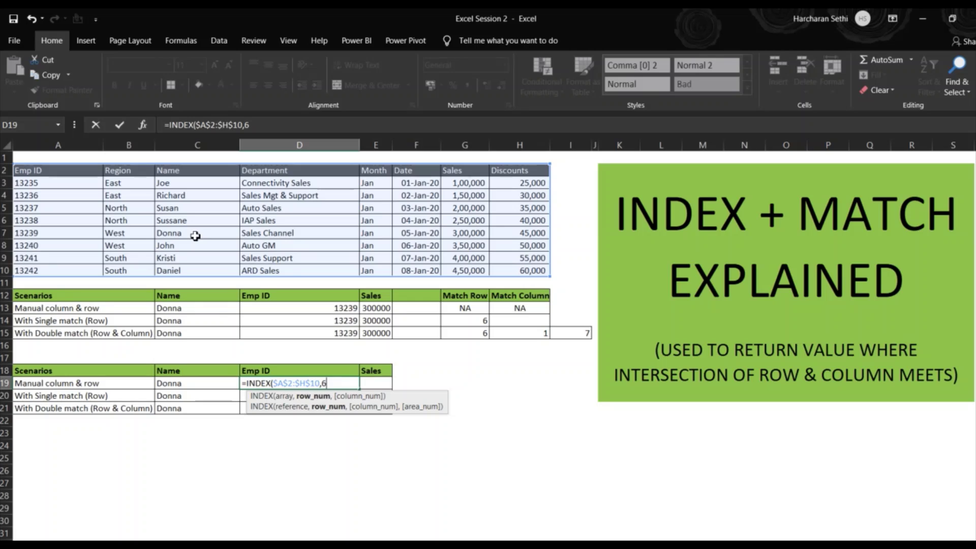
type(",")
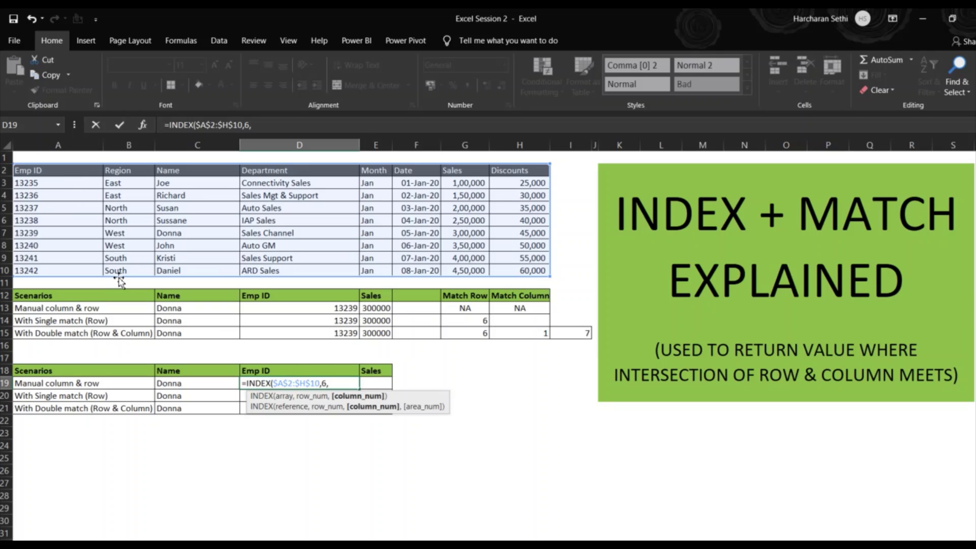
type("1")
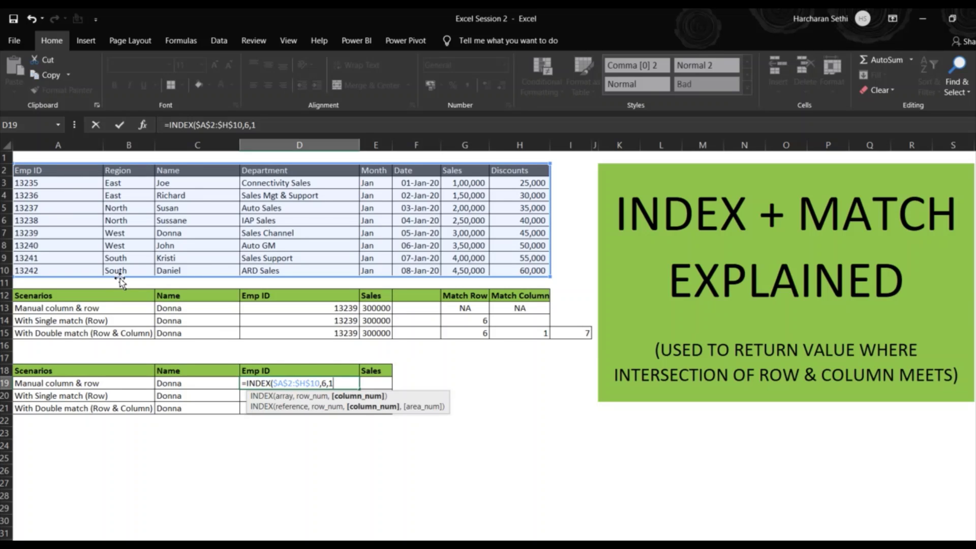
type(")")
key("ctrl+Return")
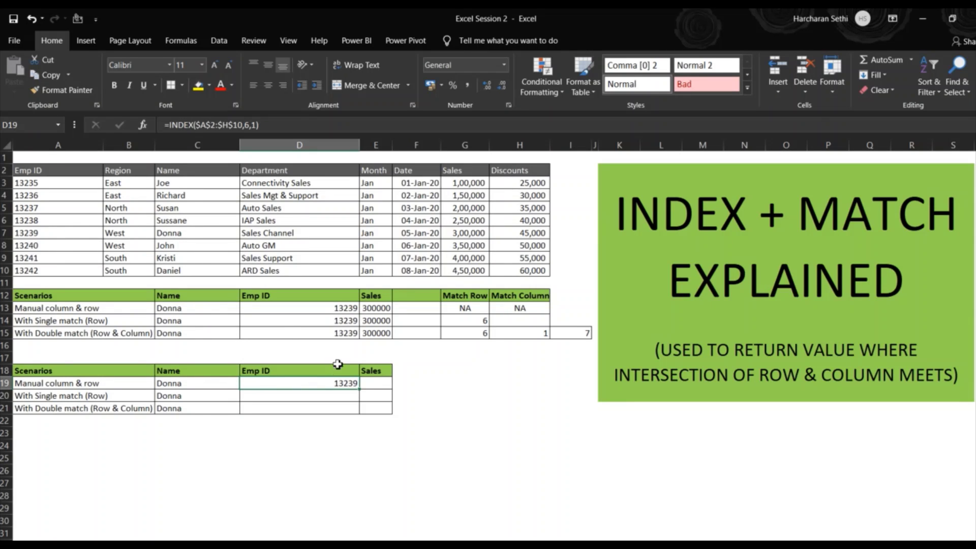
Enter =INDEX($A$2:$H$10,6,7) in E19 to return the Sales value for the manual column and row scenario
key("Right")
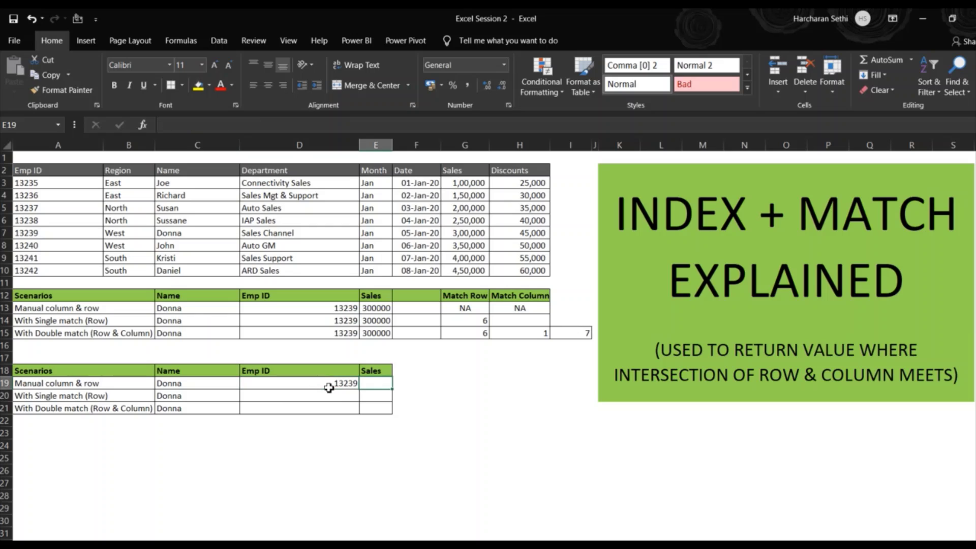
type("=I")
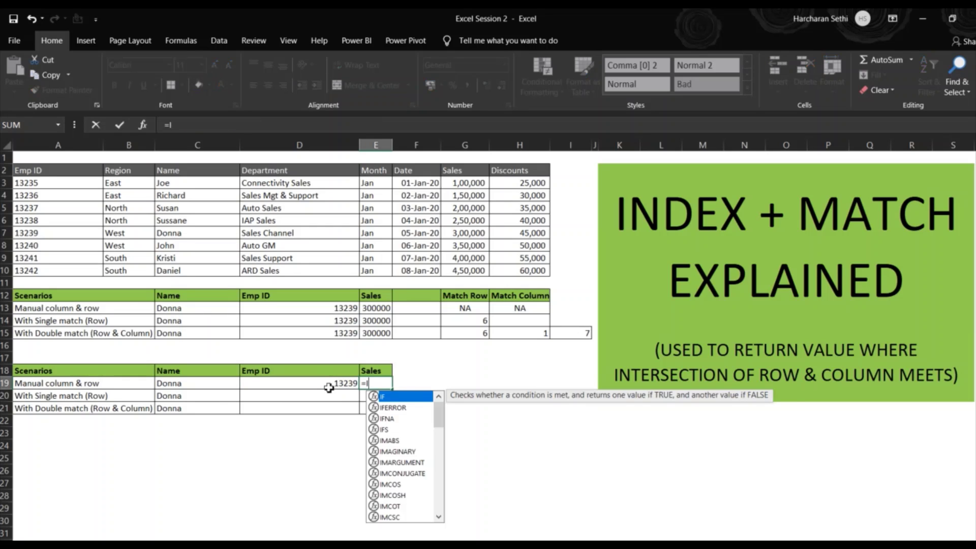
type("NDEX(")
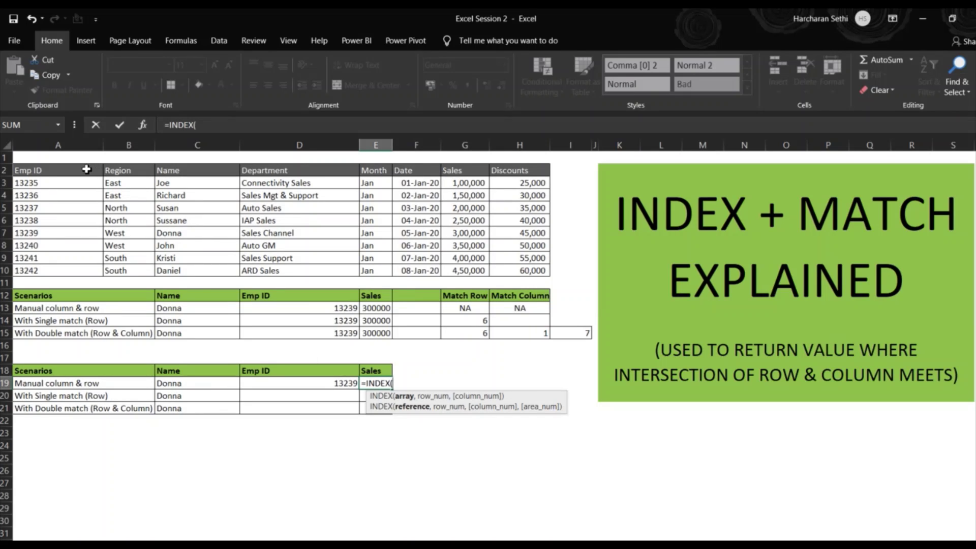
left_click_drag(87, 169, 510, 280)
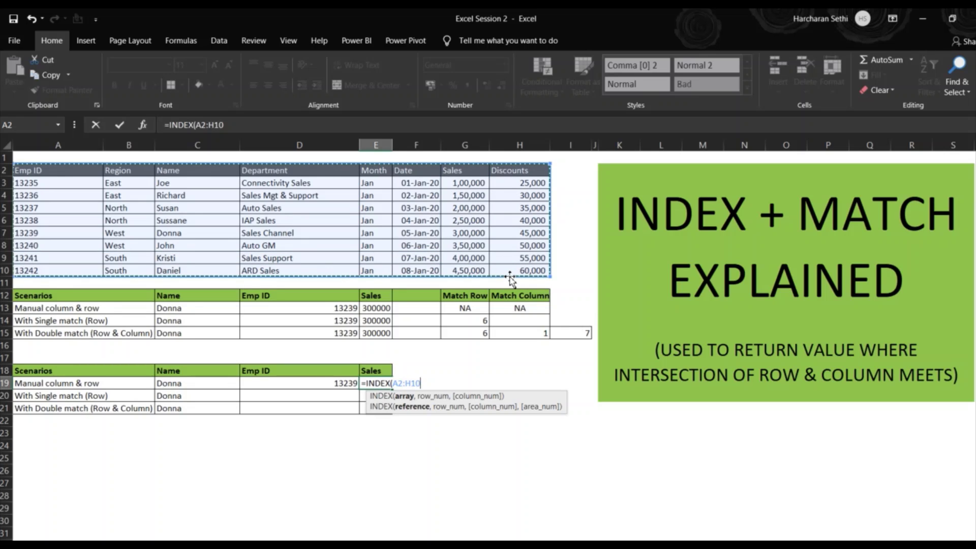
key("F4")
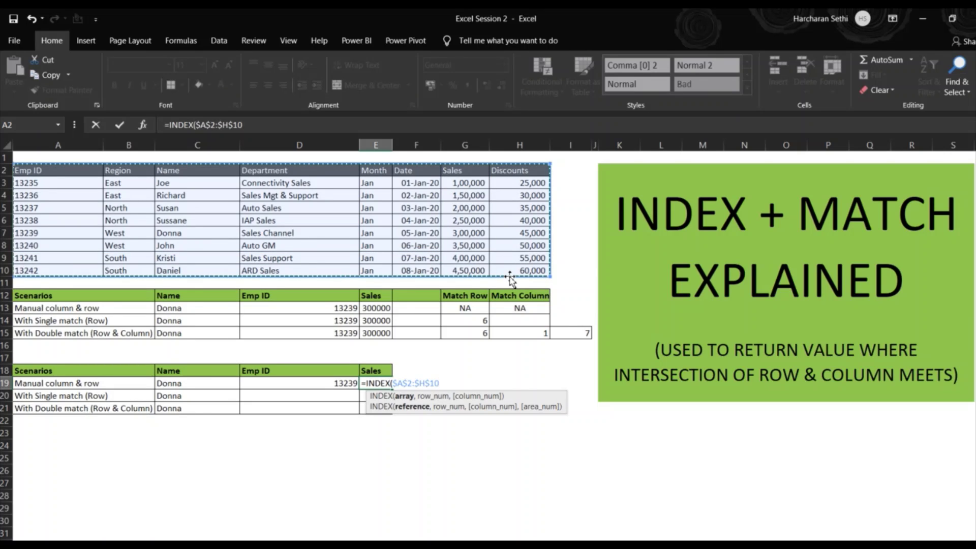
type(",")
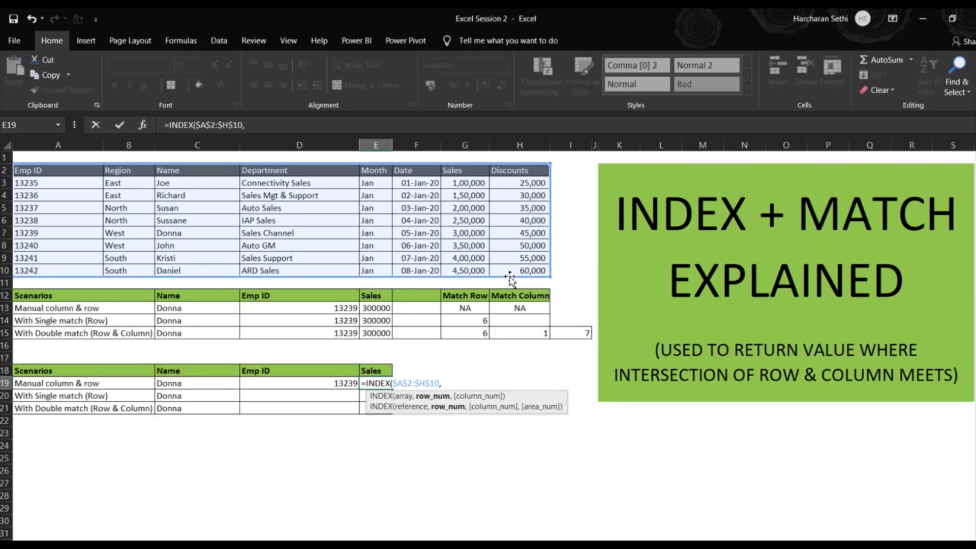
type("6,")
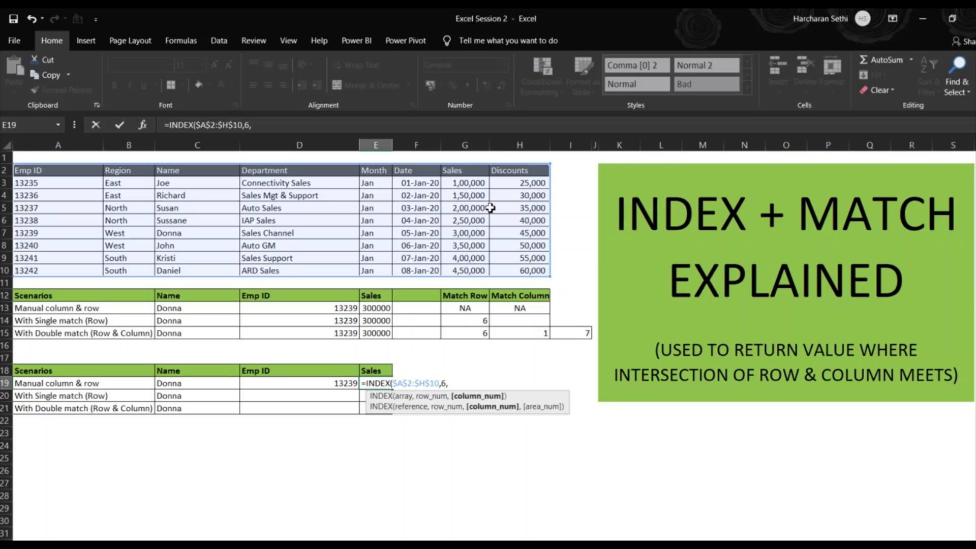
type("7)")
key("Return")
key("Up")
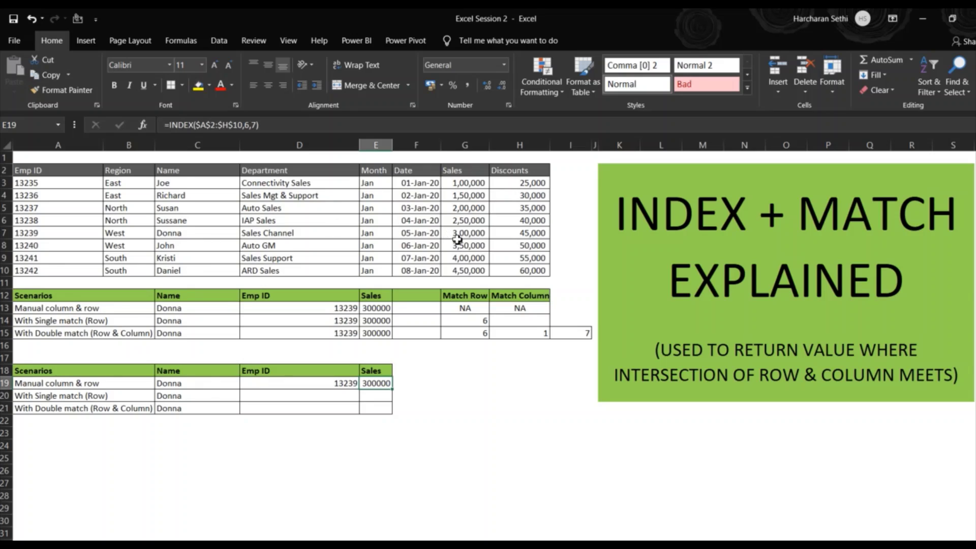
Begin an INDEX formula in D20 with the whole employee table, $A$2:$H$10, as its absolute array
left_click(340, 399)
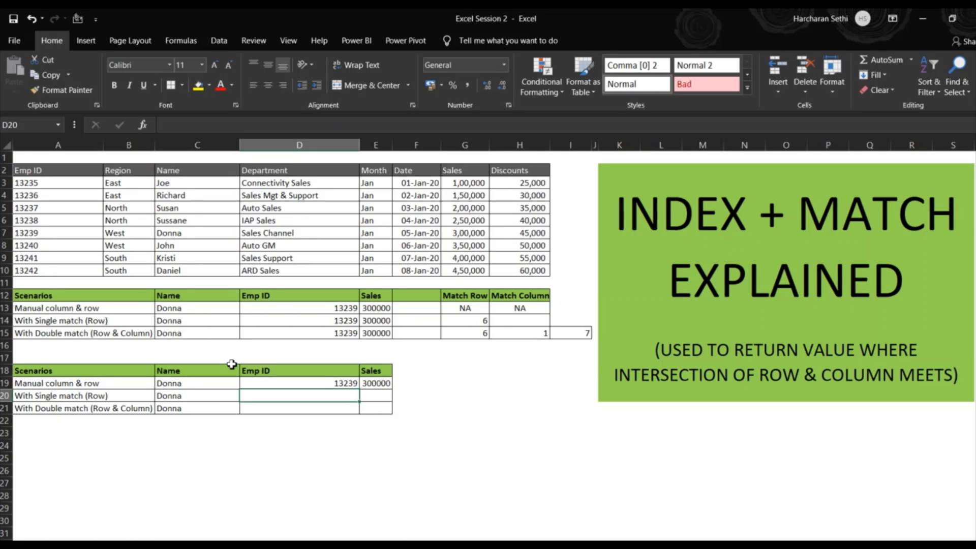
type("=I")
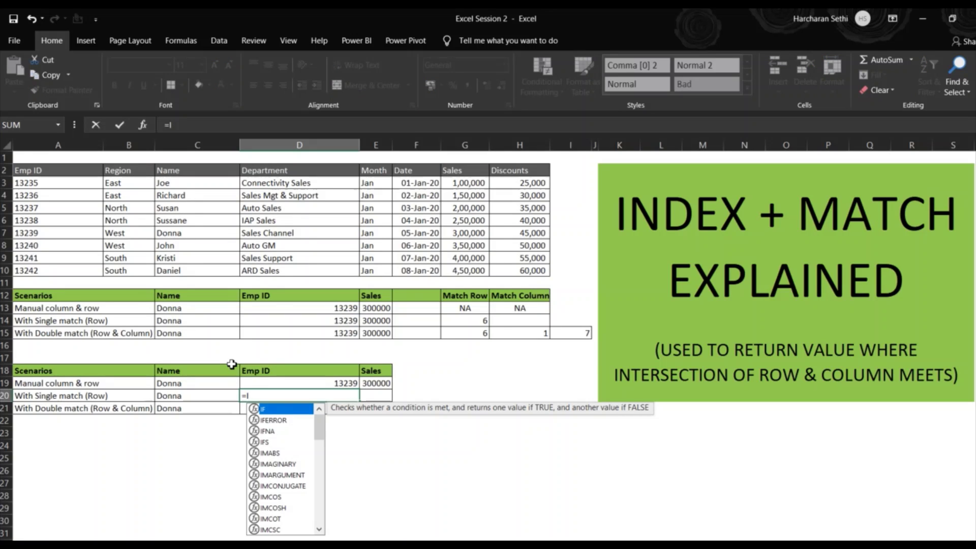
type("NDEX(")
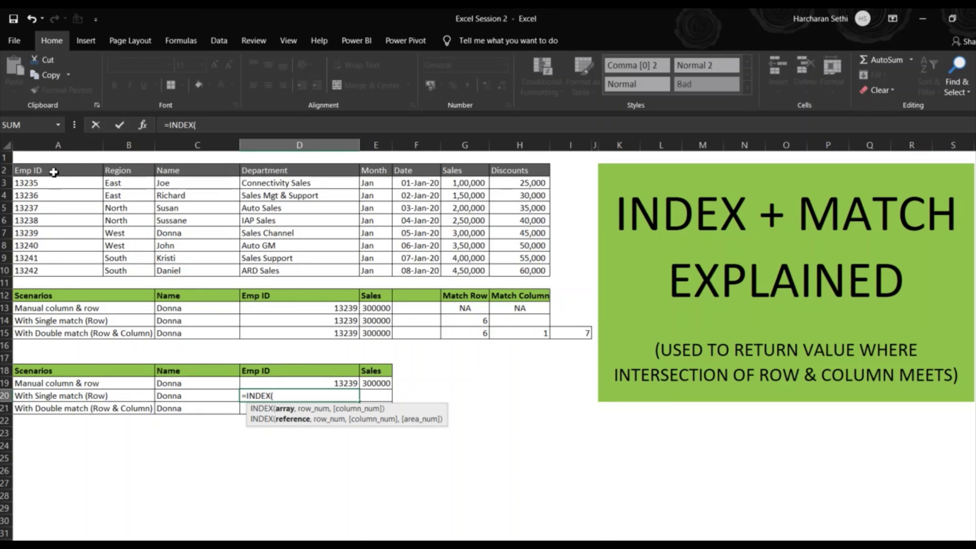
left_click_drag(54, 172, 513, 275)
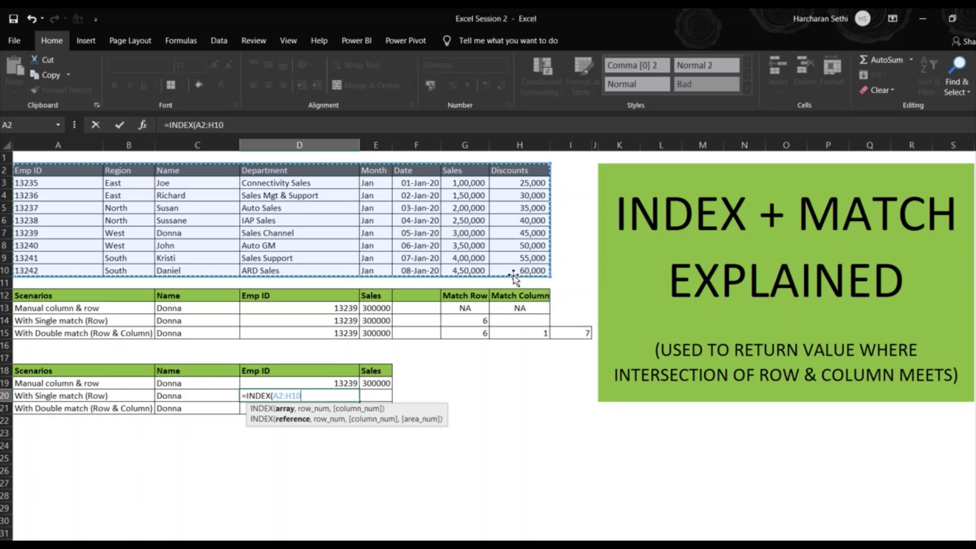
key("F4")
type(",")
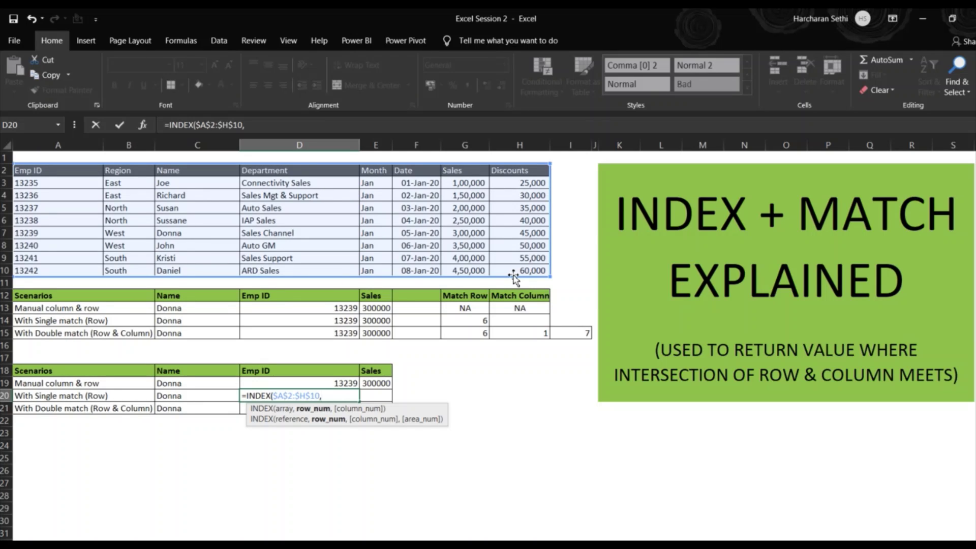
Add MATCH($C20,$C$2:$C$10,0) as the row number of the INDEX formula in D20
type("MATCH(")
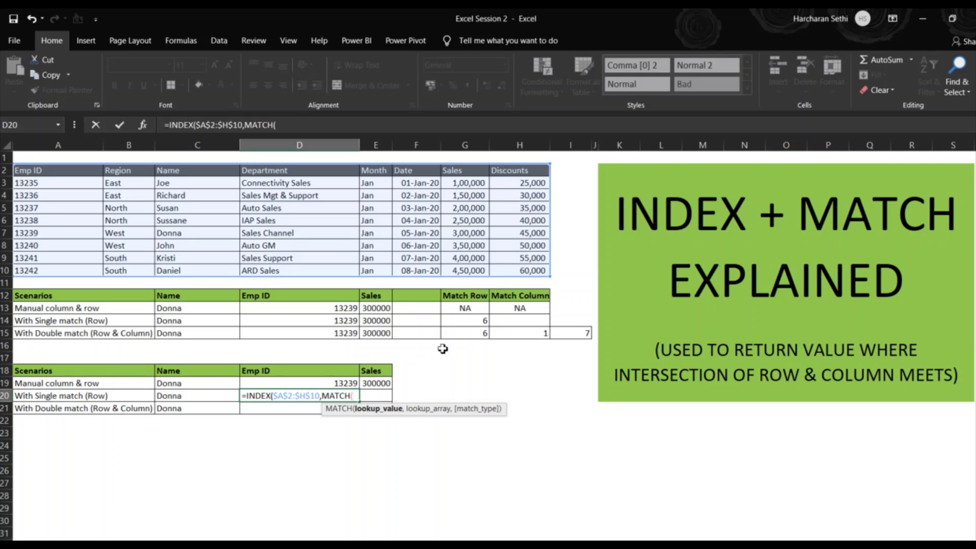
left_click(219, 401)
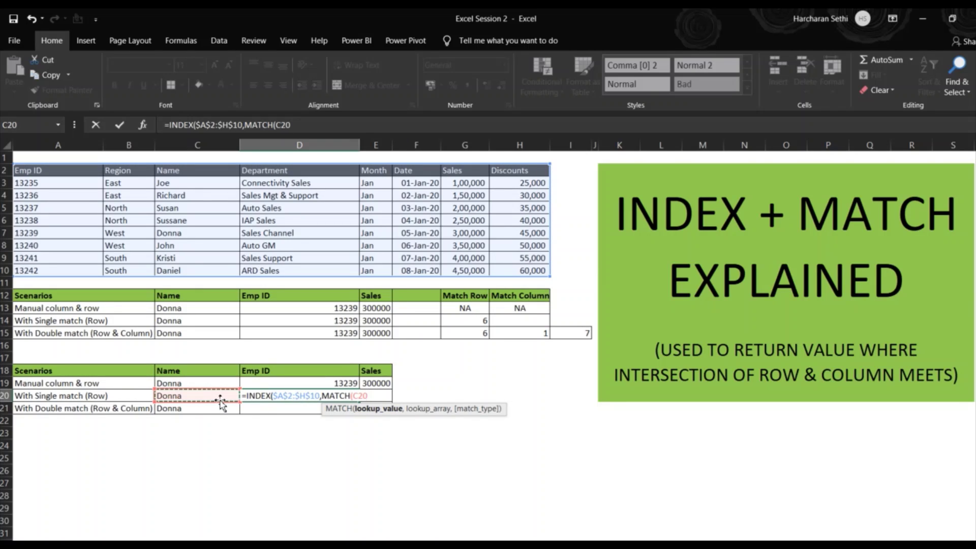
key("F4")
key("F4")
key("F4")
type(",")
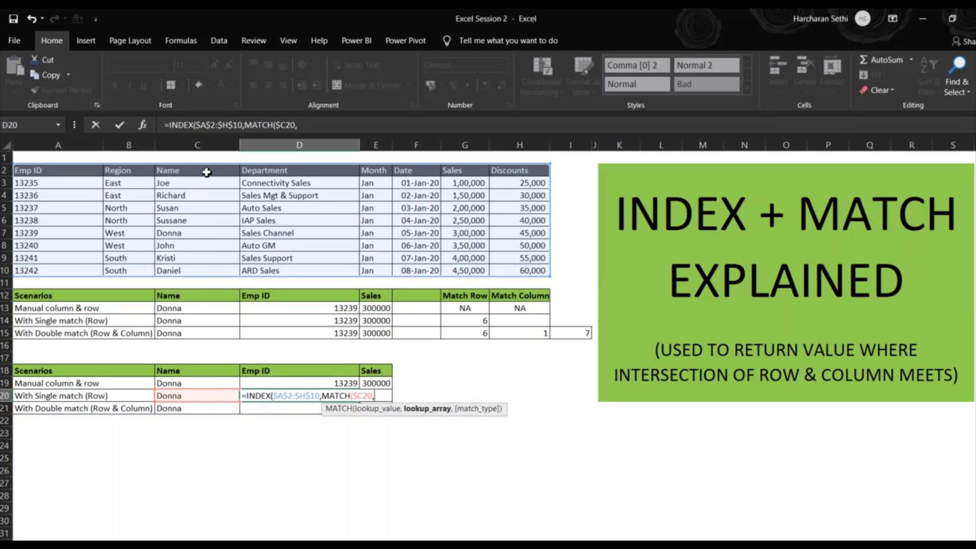
left_click_drag(206, 171, 213, 276)
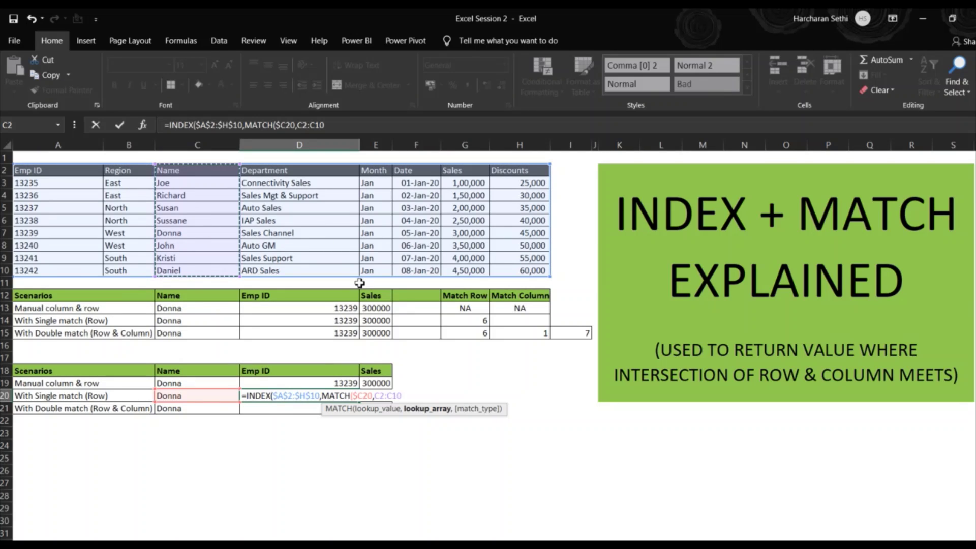
key("F4")
type(",")
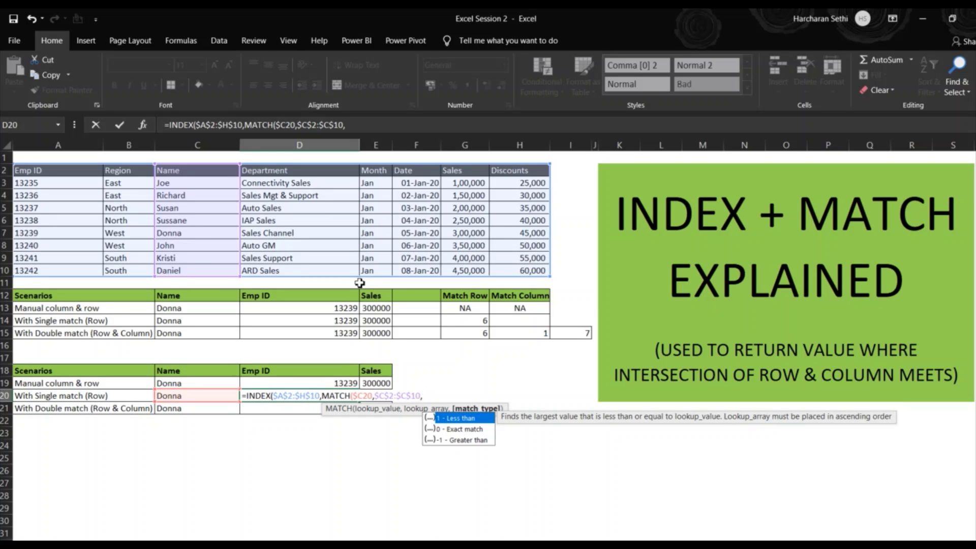
type("0)")
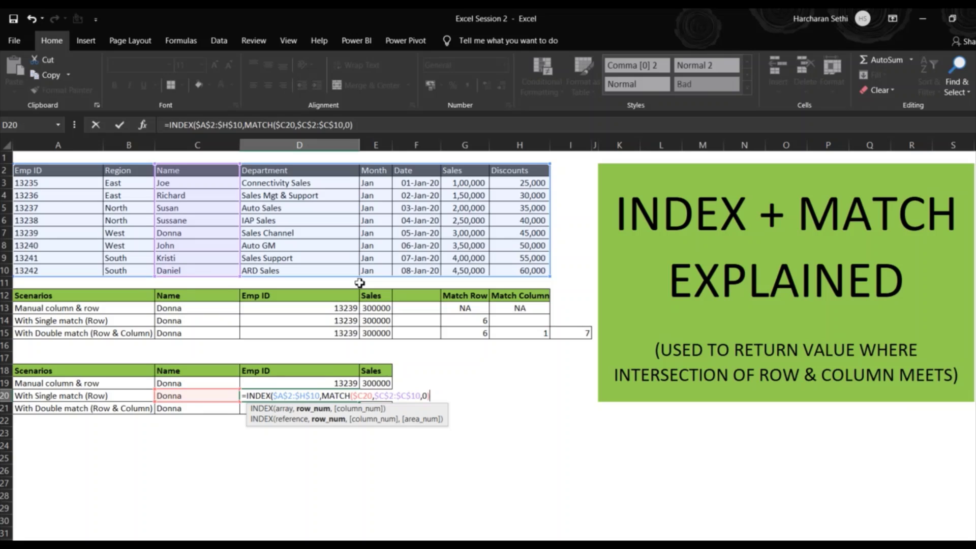
Set the column number of D20's INDEX formula to 1 and enter the formula
type(",")
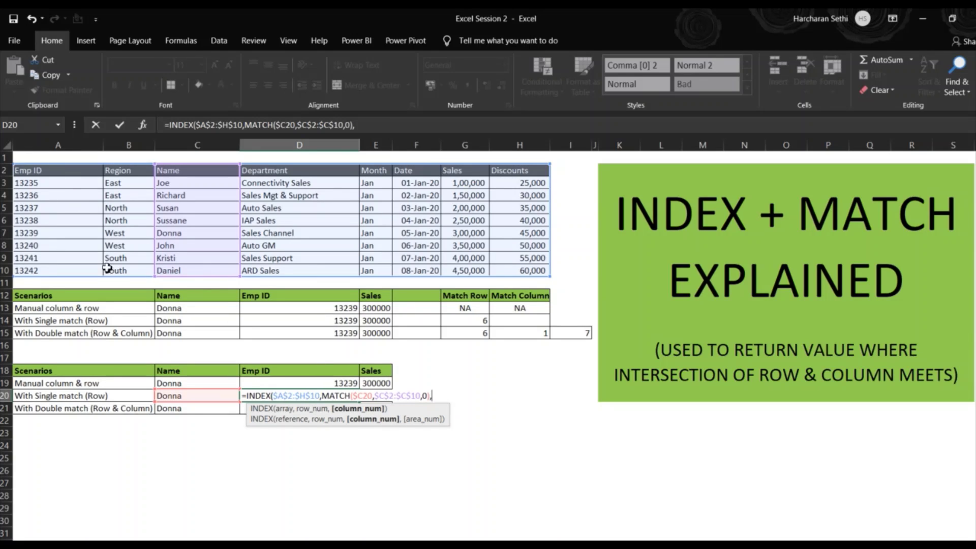
type("1)")
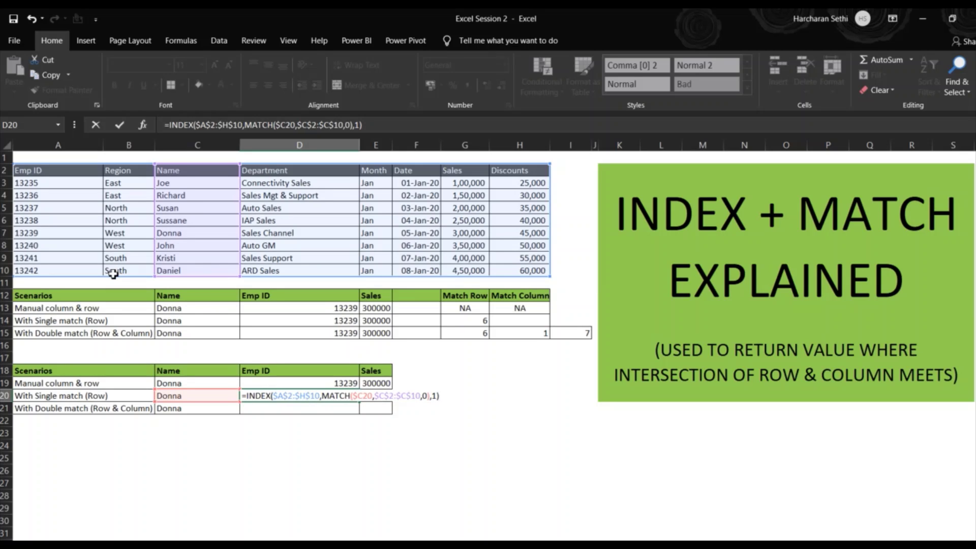
key("Return")
key("Up")
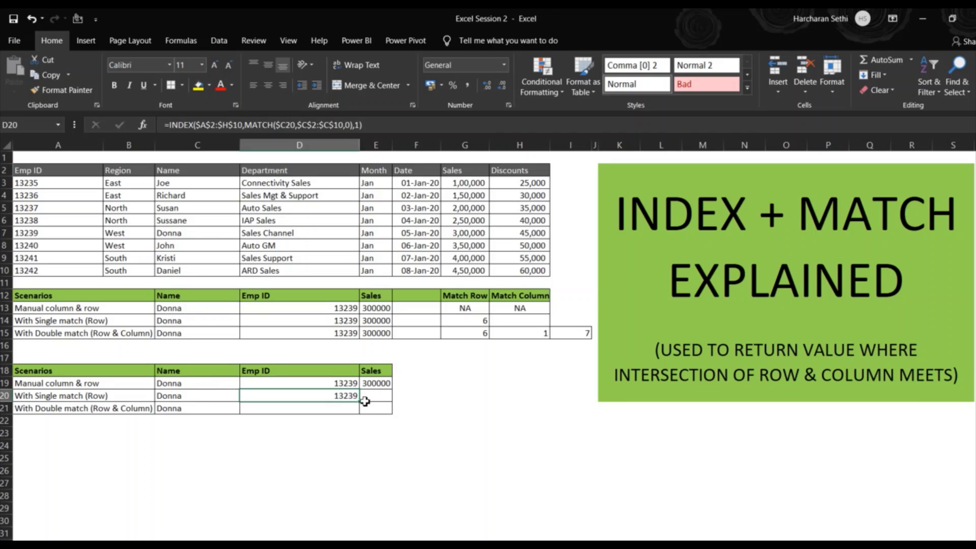
Copy the D20 formula to E20 and change its column number to 7 to return the Sales value
key("ctrl+c")
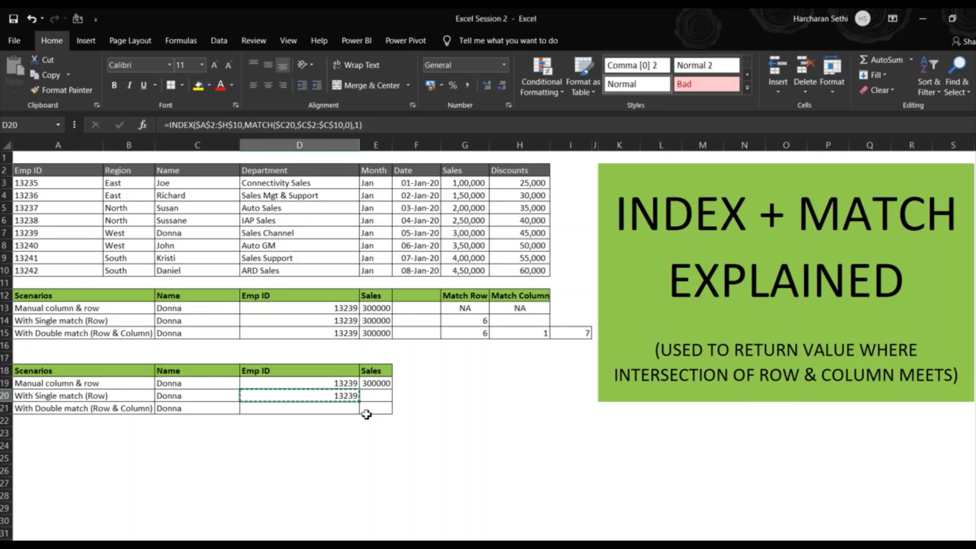
key("Right")
key("ctrl+v")
key("F2")
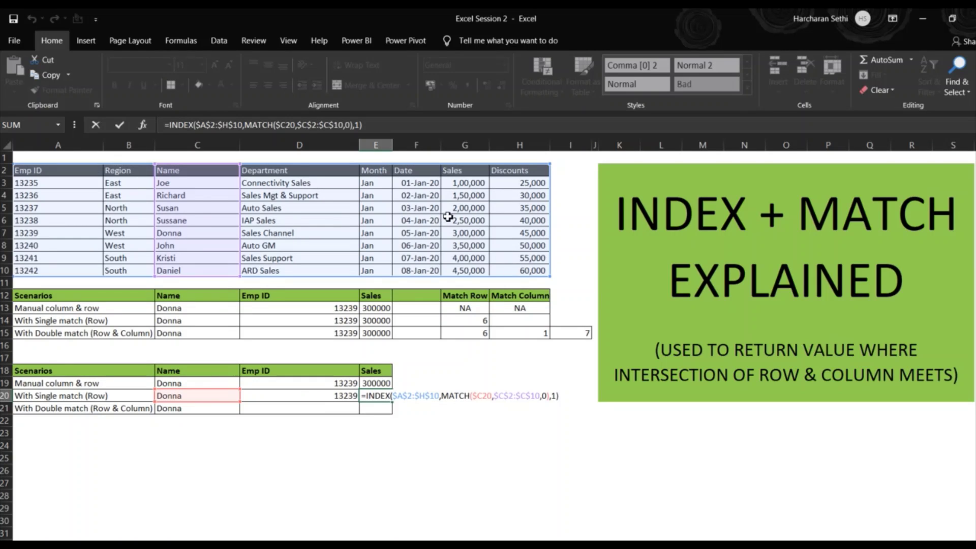
left_click(557, 397)
key("BackSpace")
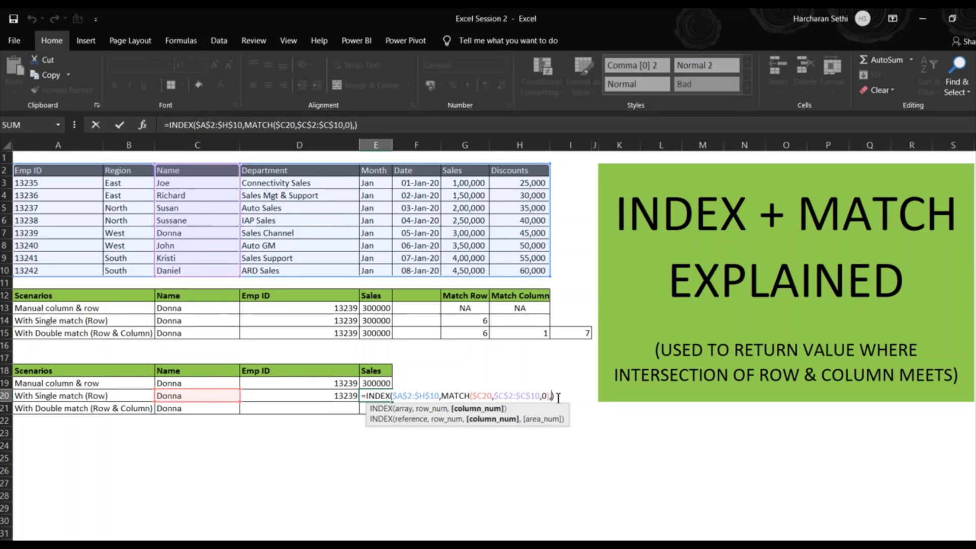
type("7")
key("ctrl+Return")
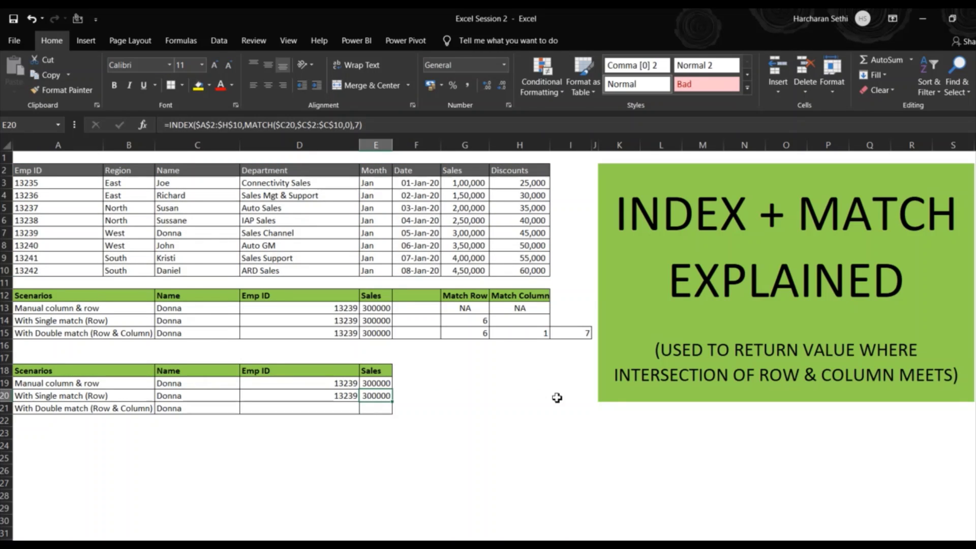
key("Left")
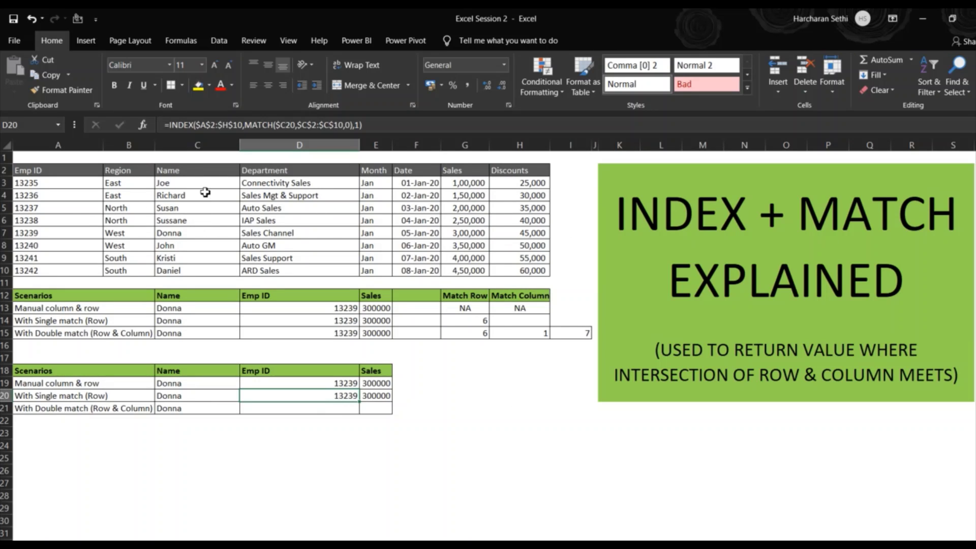
left_click(318, 412)
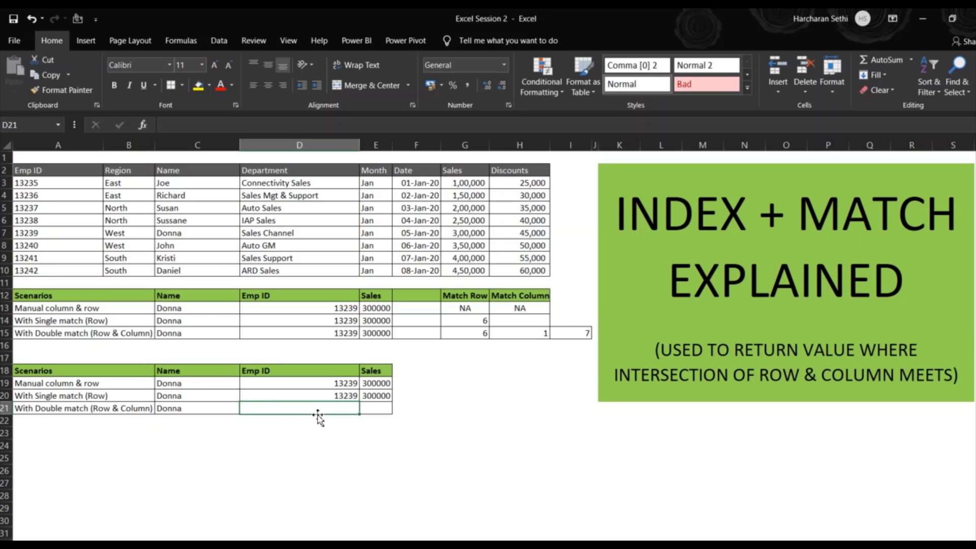
type("I")
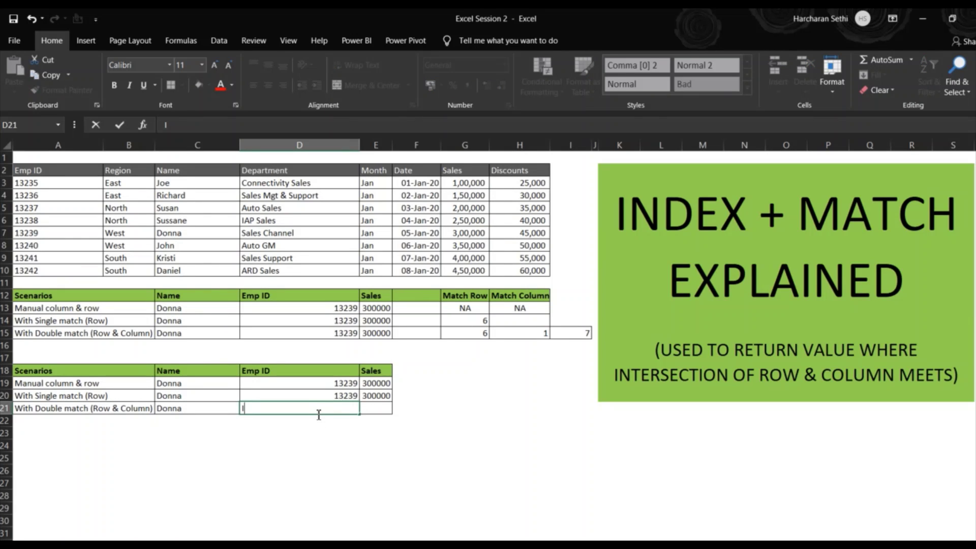
type("=INDE")
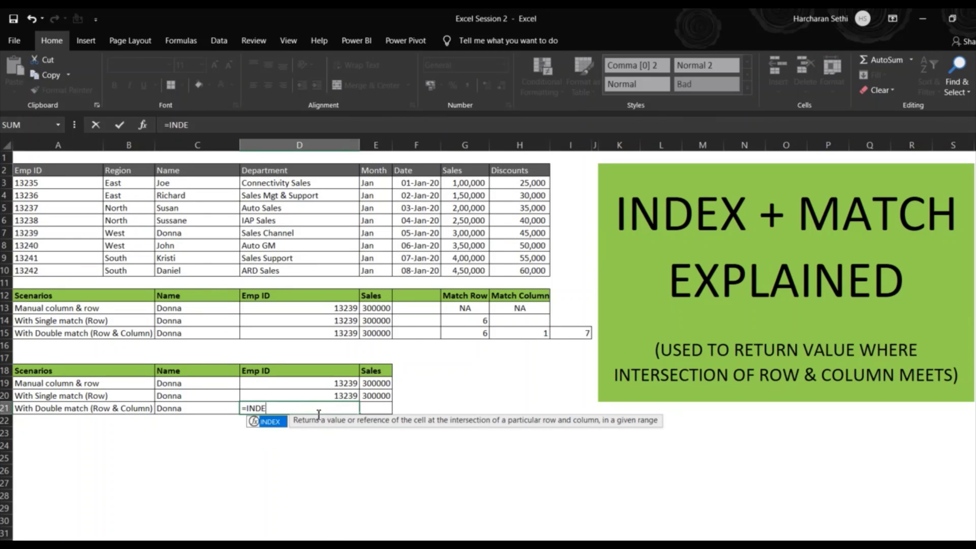
type("X(")
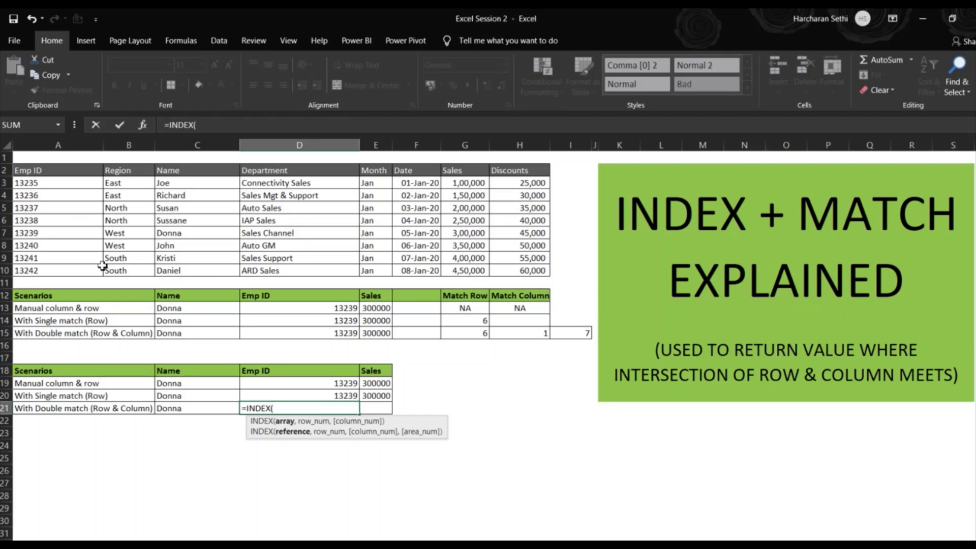
left_click(92, 175)
left_click_drag(92, 175, 505, 270)
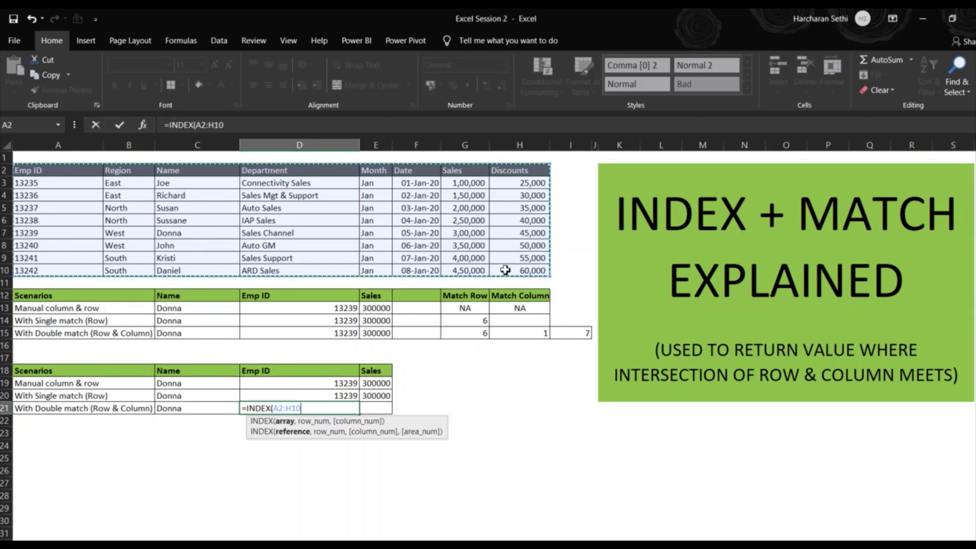
key("F4")
type(",")
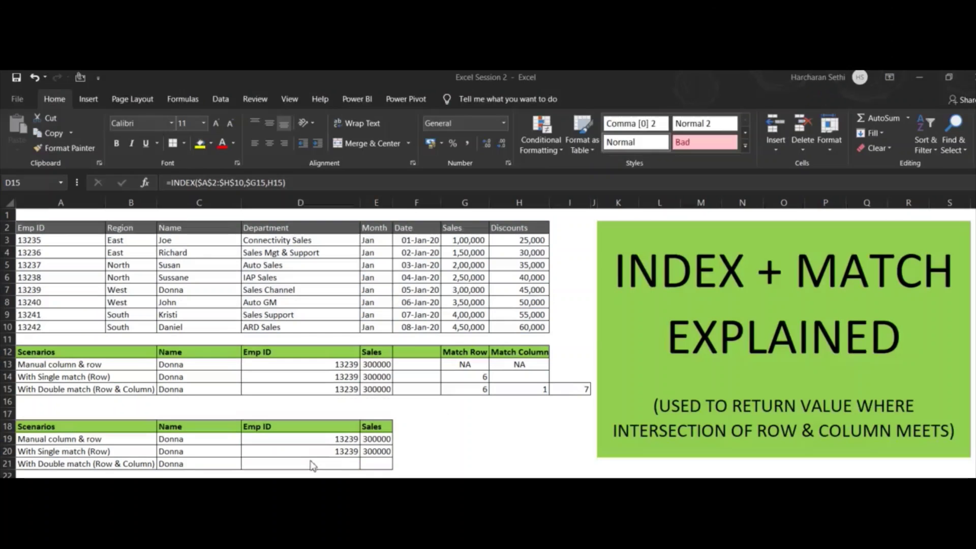
Begin an INDEX formula in D21 with the whole employee table, $A$2:$H$10, as its absolute array
left_click(309, 463)
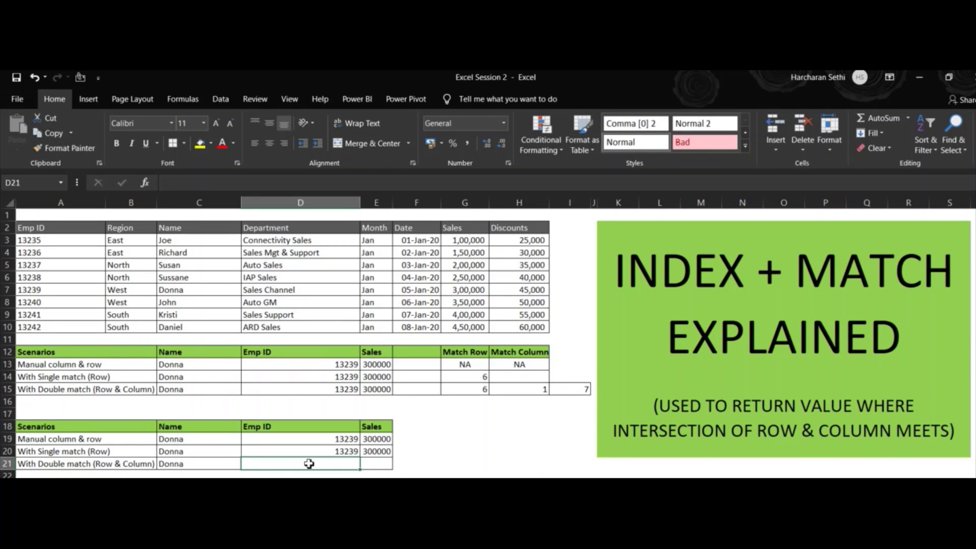
type("=index")
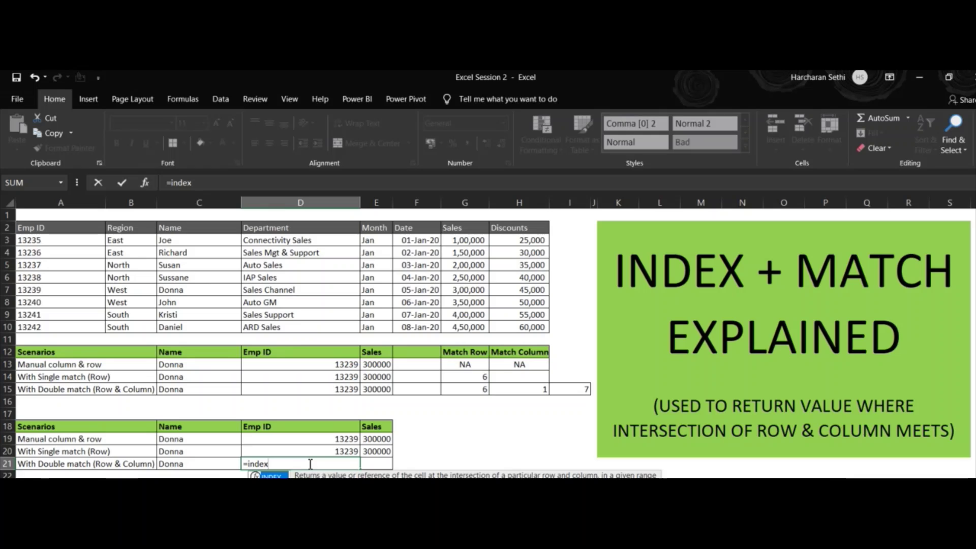
key("Tab")
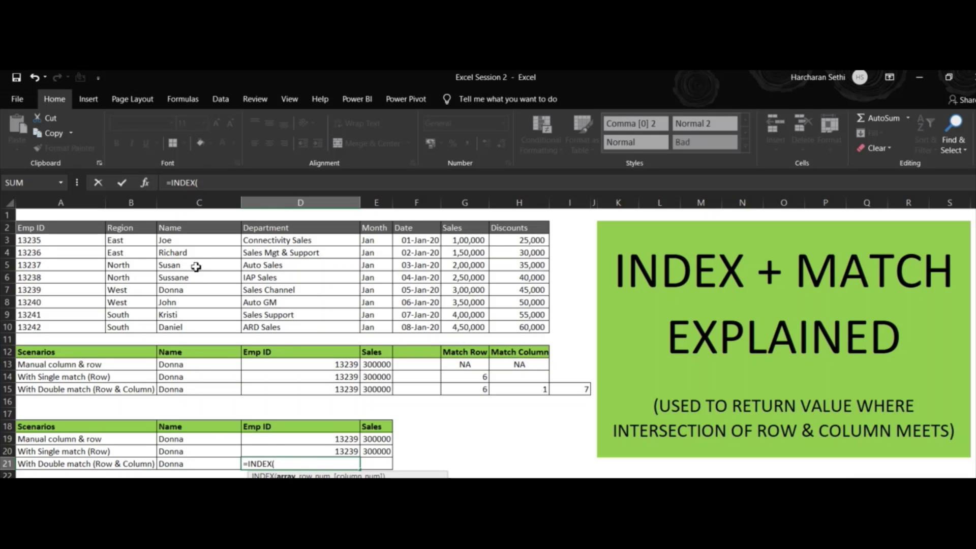
left_click_drag(89, 229, 501, 327)
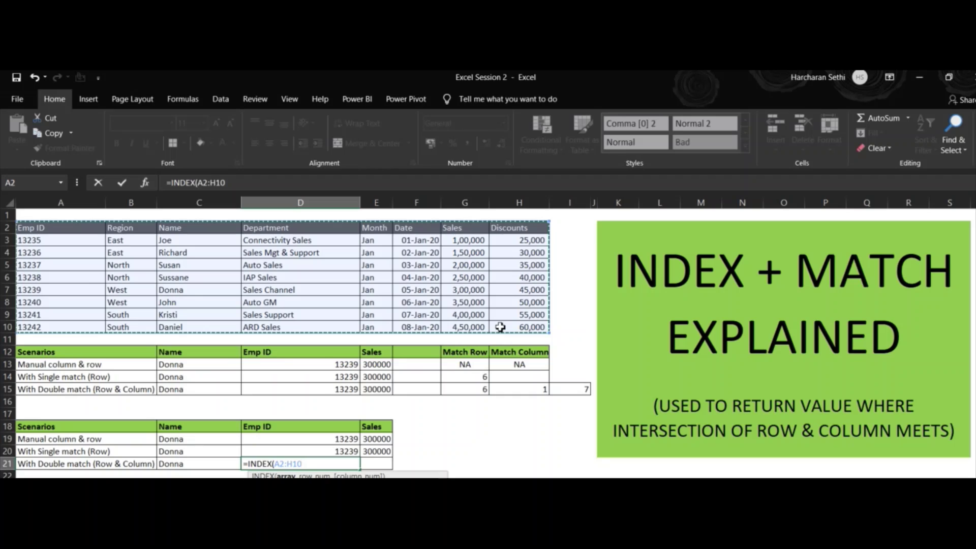
key("F4")
type(",")
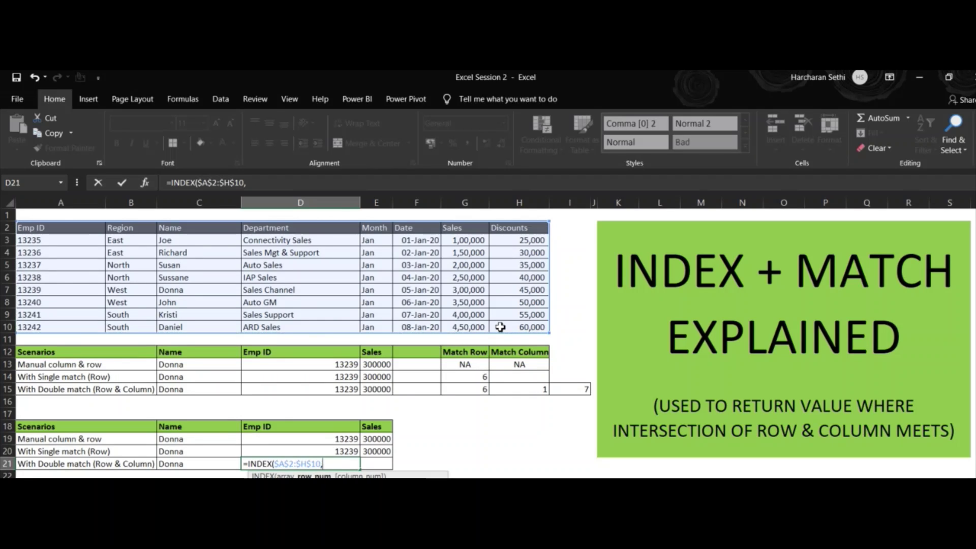
Add MATCH($C21,$C$2:$C$10,0) as the row number of the INDEX formula in D21
type("match")
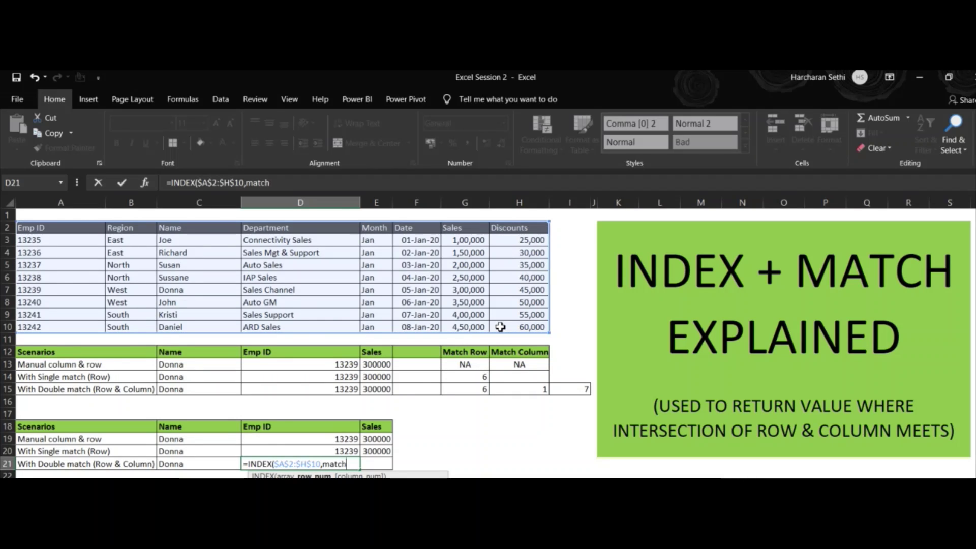
key("Tab")
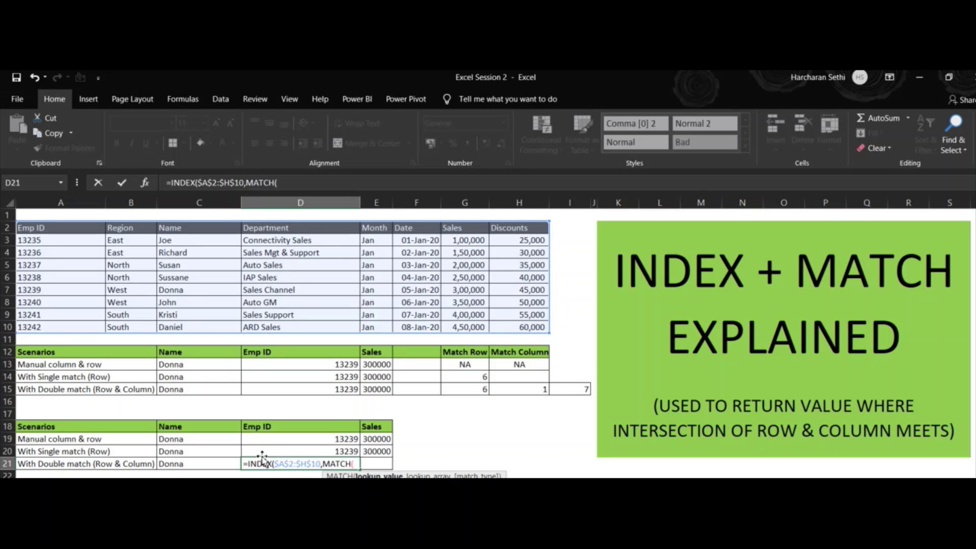
left_click(223, 464)
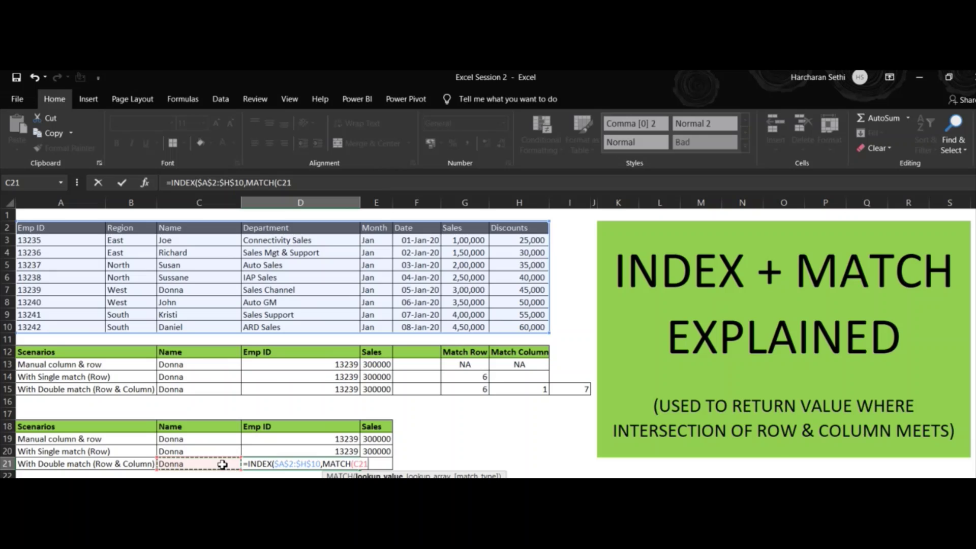
key("F4")
key("F4")
key("F4")
type(",")
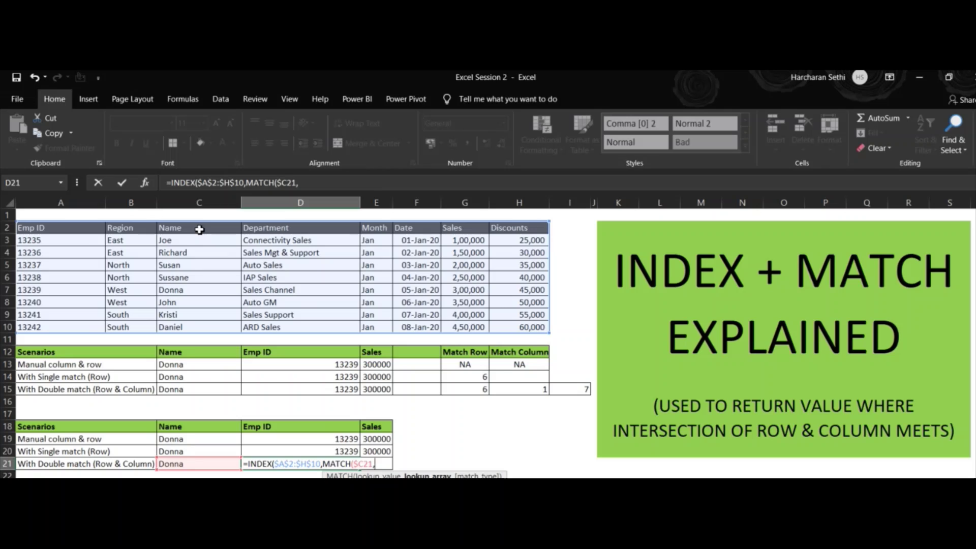
left_click_drag(200, 230, 212, 335)
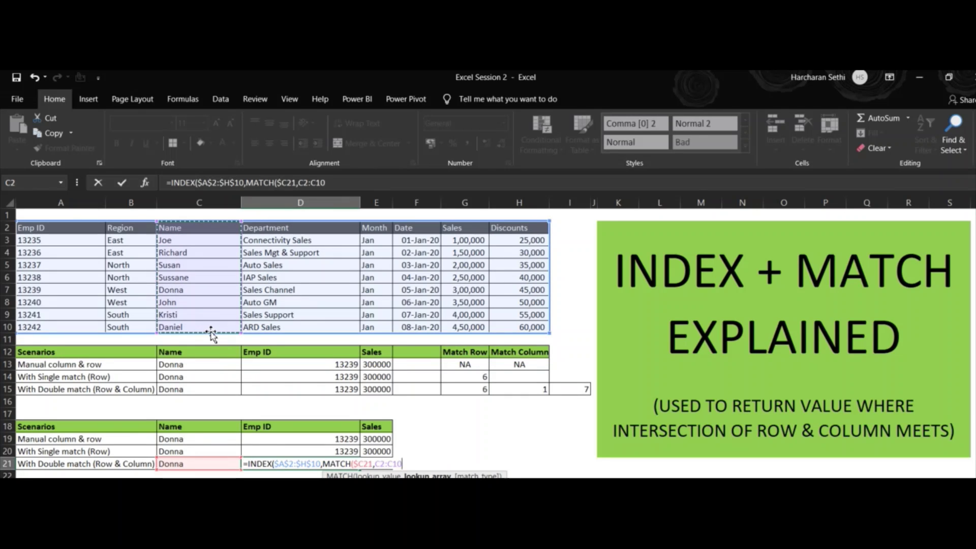
key("F4")
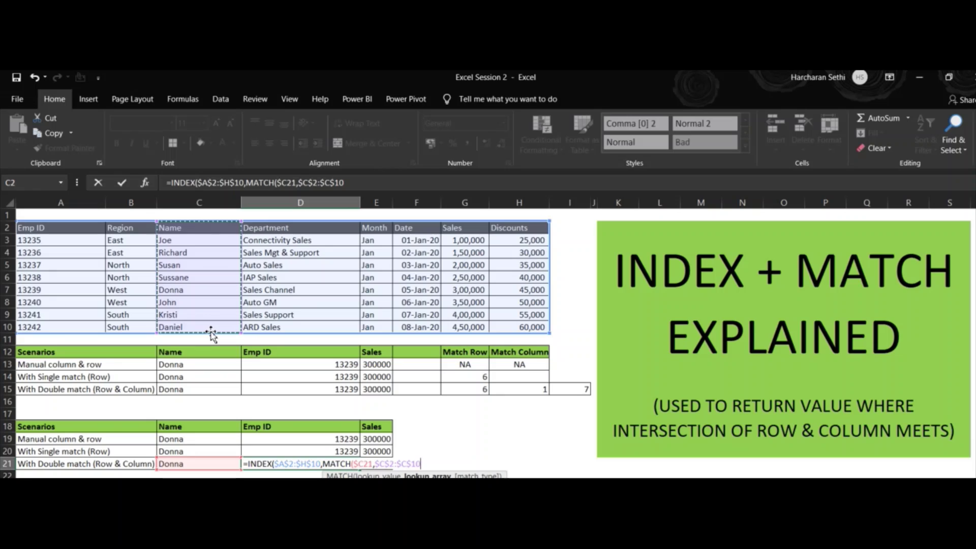
type(",0)")
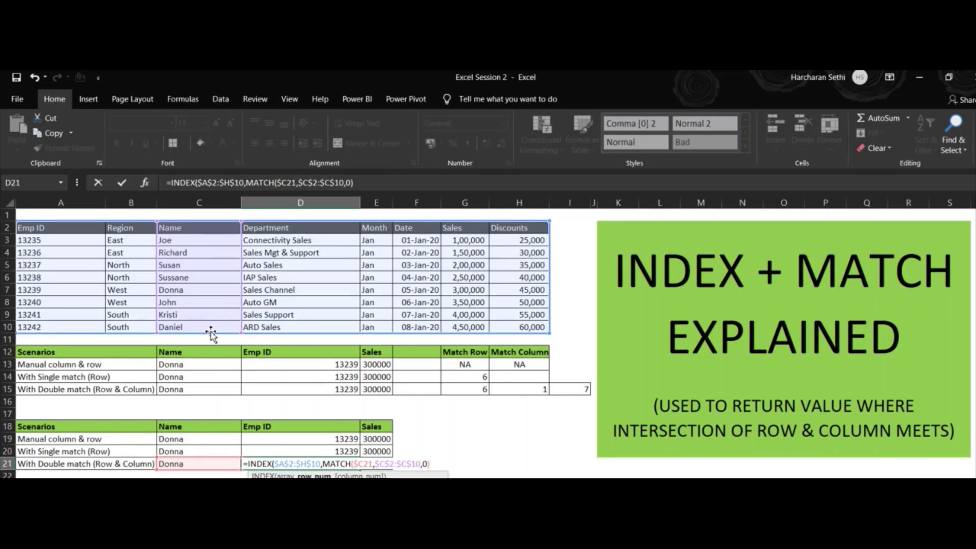
Begin a MATCH function as the column number of D21's INDEX formula, with the Emp ID header D$18 as its lookup value
type(",")
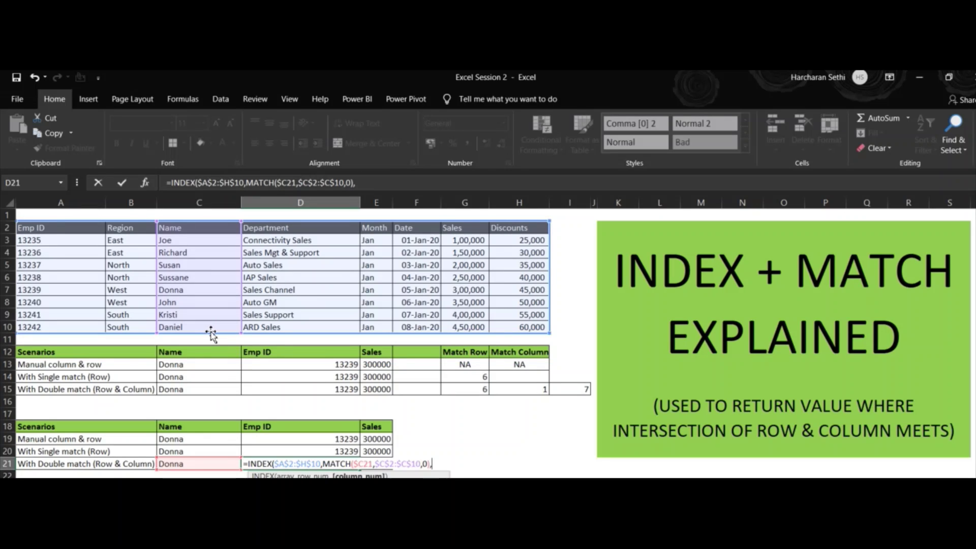
type("match")
key("Tab")
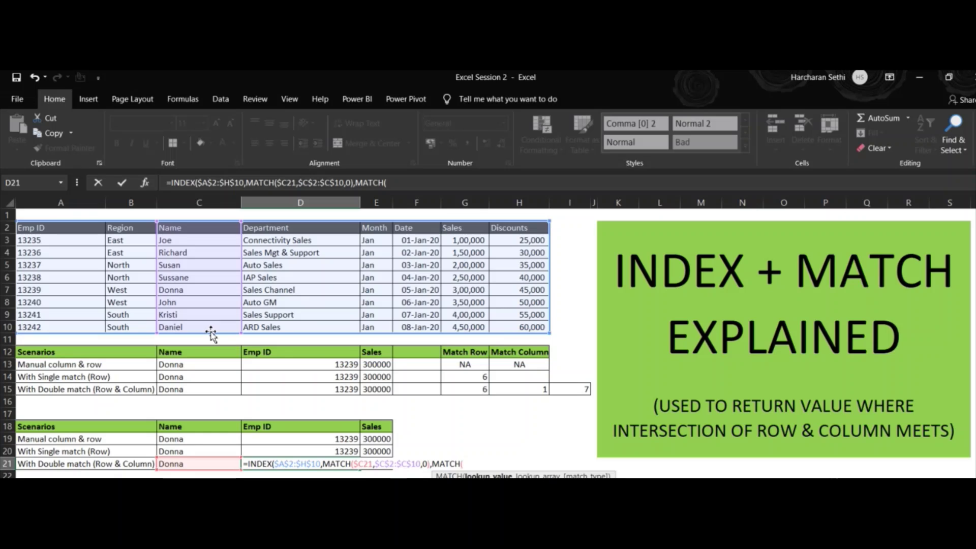
left_click(267, 429)
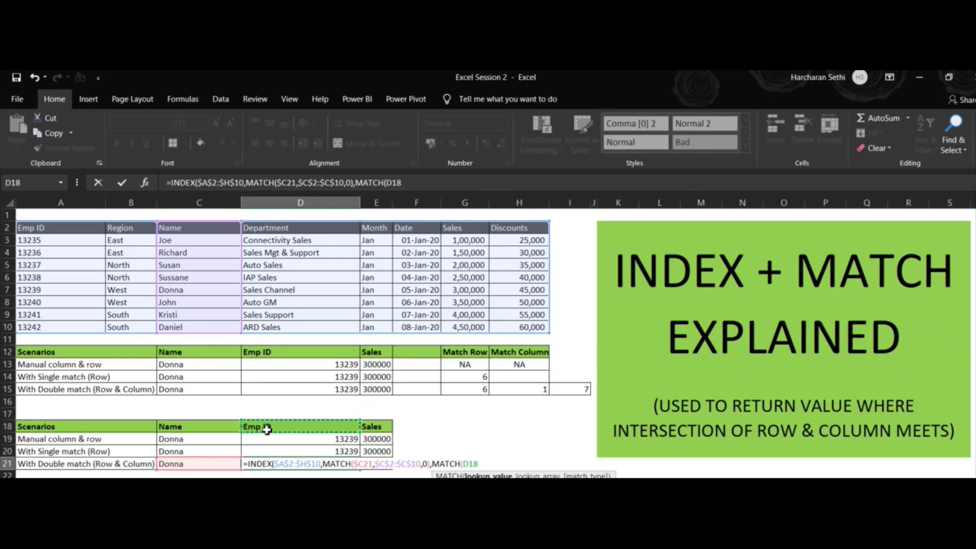
key("F4")
key("F4")
type(",")
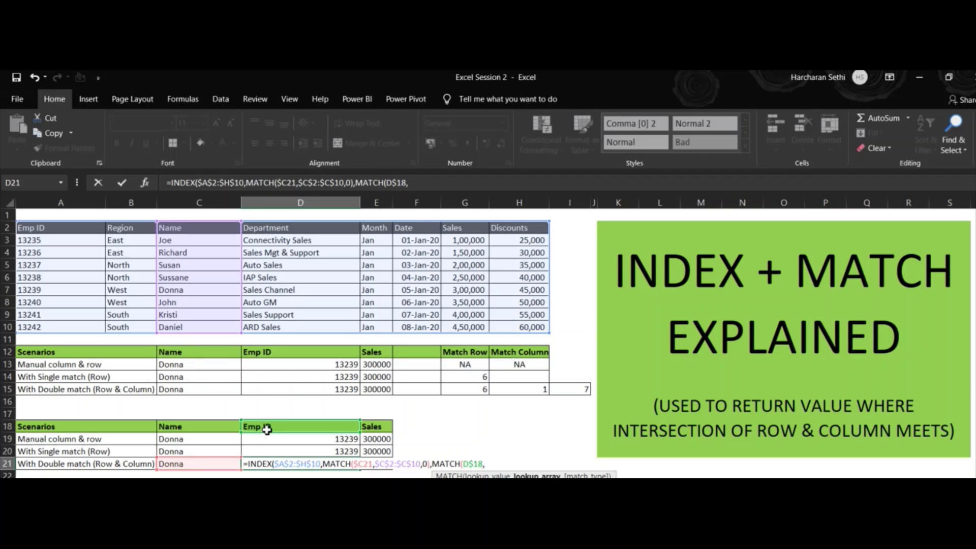
Complete the column MATCH in D21 with header row $A$2:$H$2 as lookup array and match type 0, and enter the formula
left_click(54, 233)
left_click_drag(54, 232, 507, 238)
key("F4")
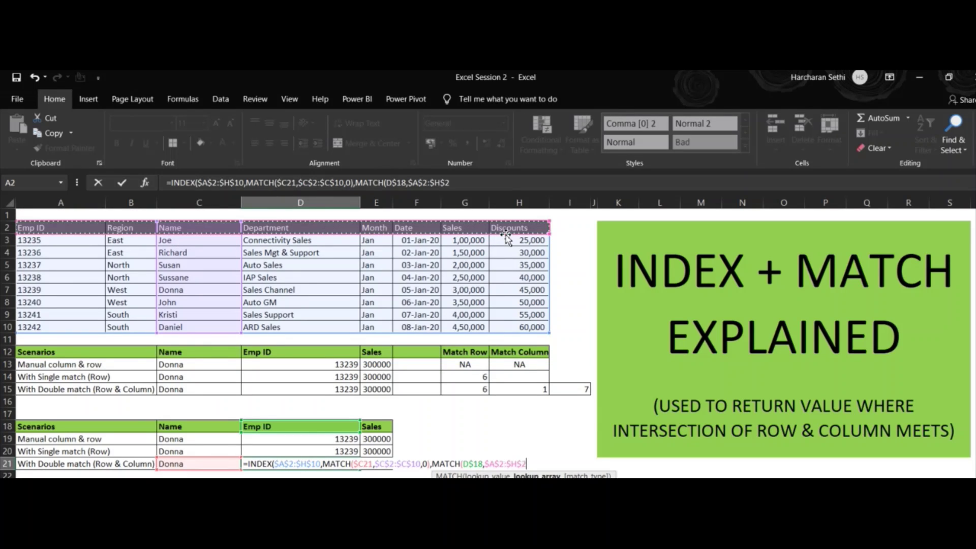
type(",0)")
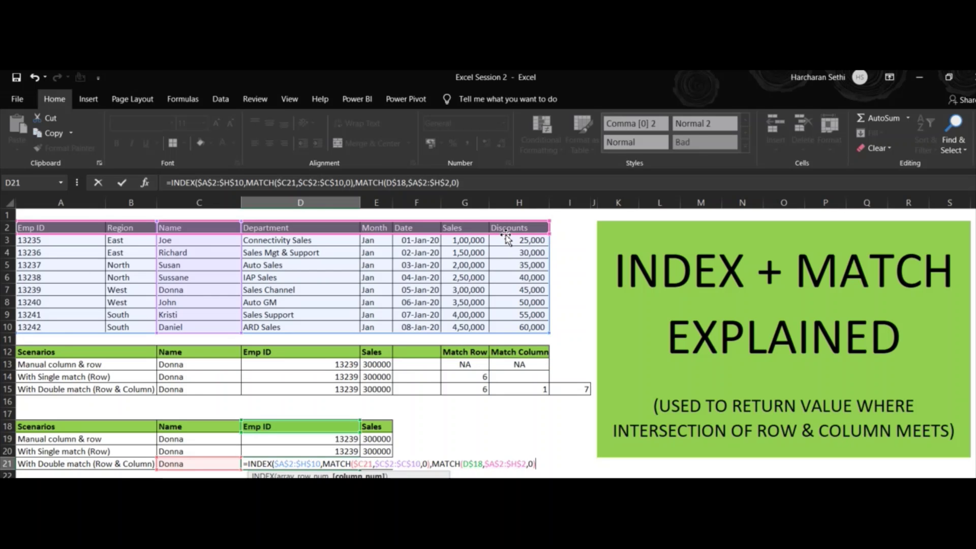
key("Return")
key("Return")
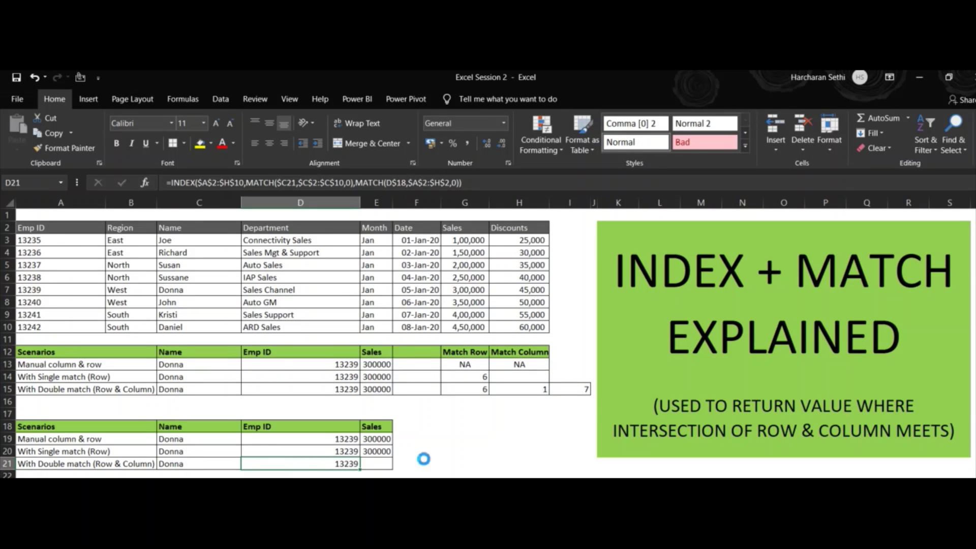
Copy the D21 double-match formula to E21 for the Sales value and check the references in the pasted formula
key("ctrl+c")
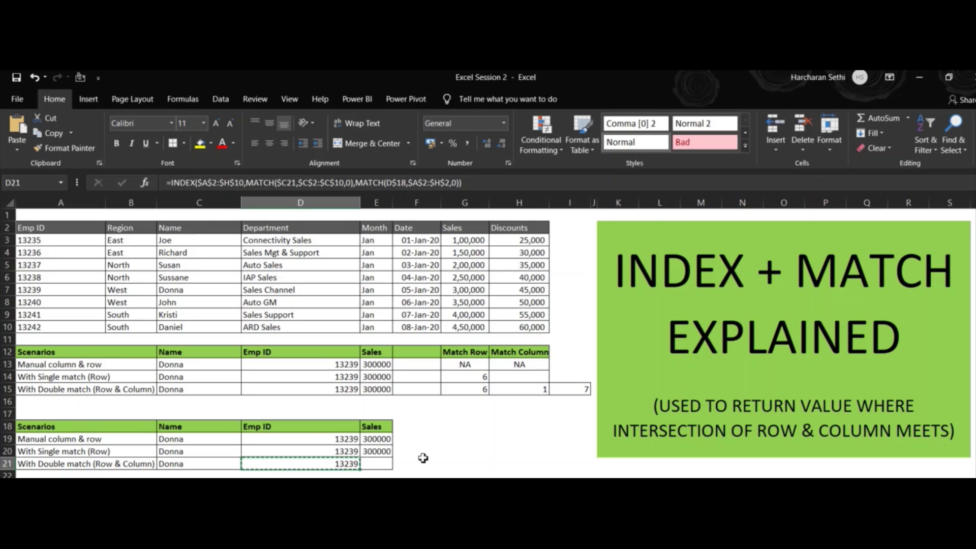
left_click(381, 466)
key("ctrl+v")
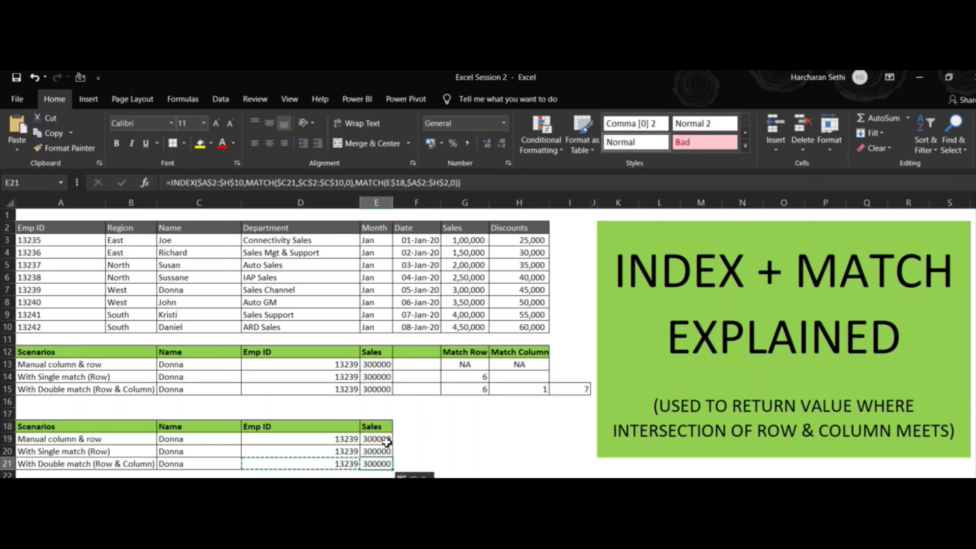
key("F2")
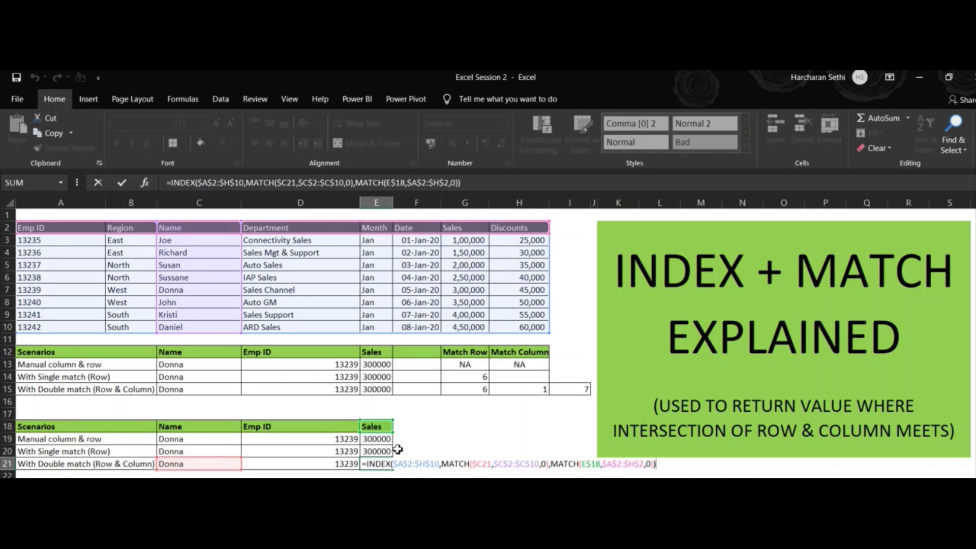
key("Escape")
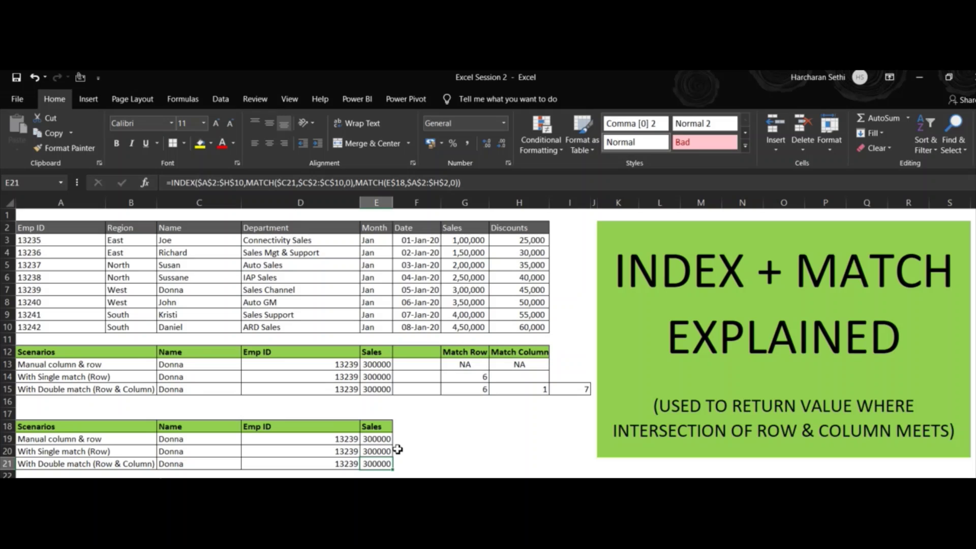